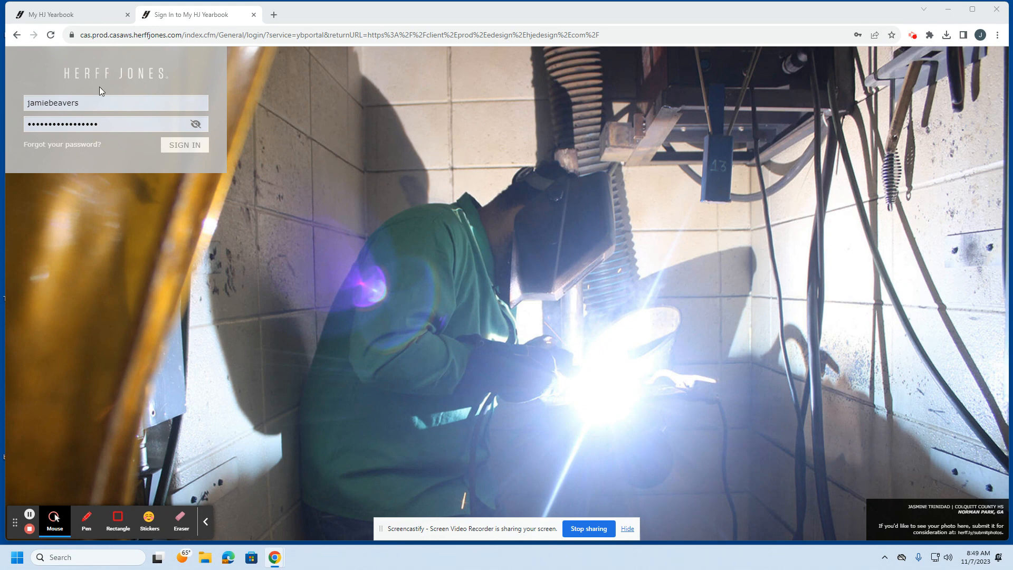
# Step: Sign in and open the 2024 yearbook order
pyautogui.click(178, 150)
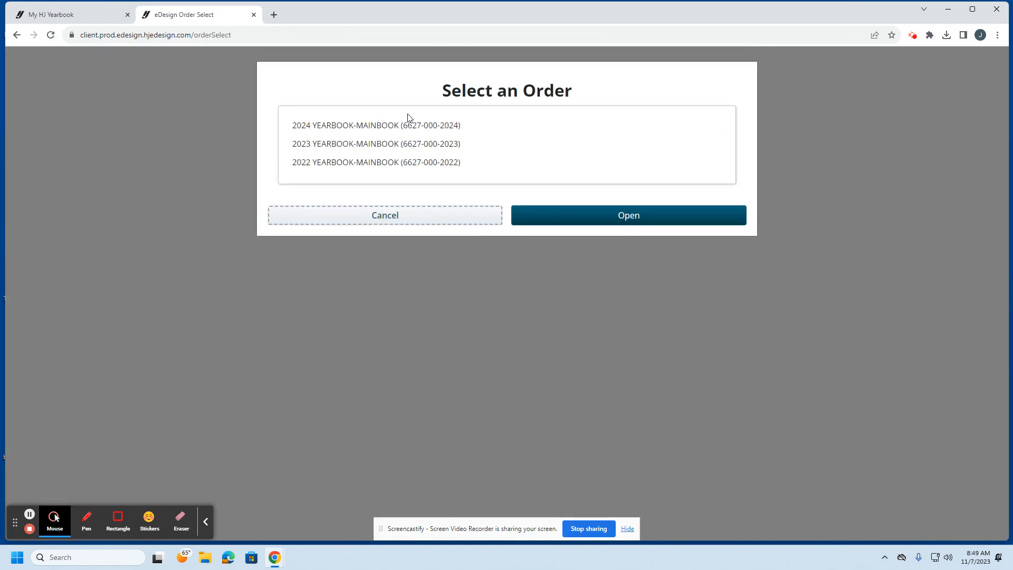
pyautogui.click(409, 122)
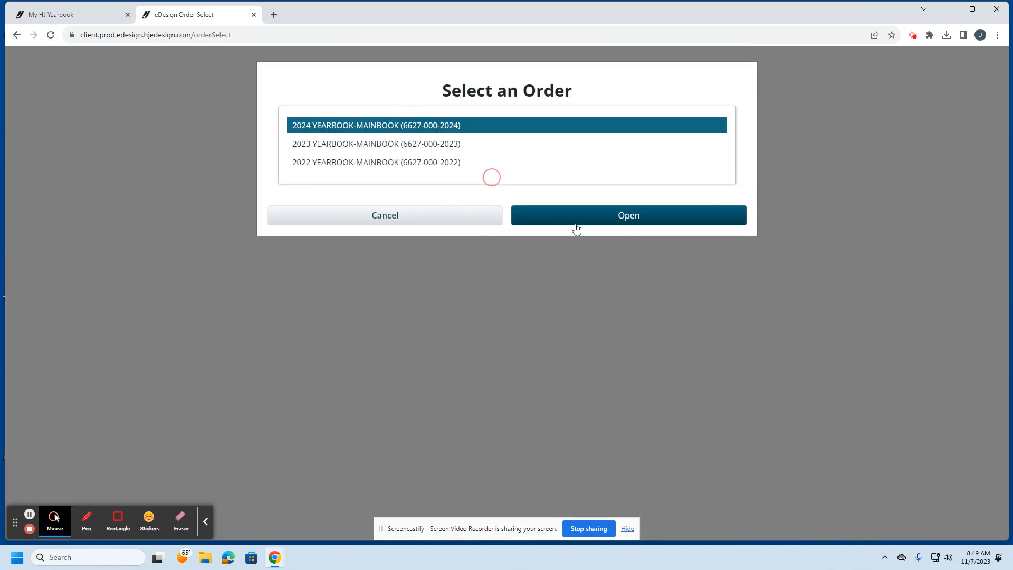
pyautogui.click(617, 221)
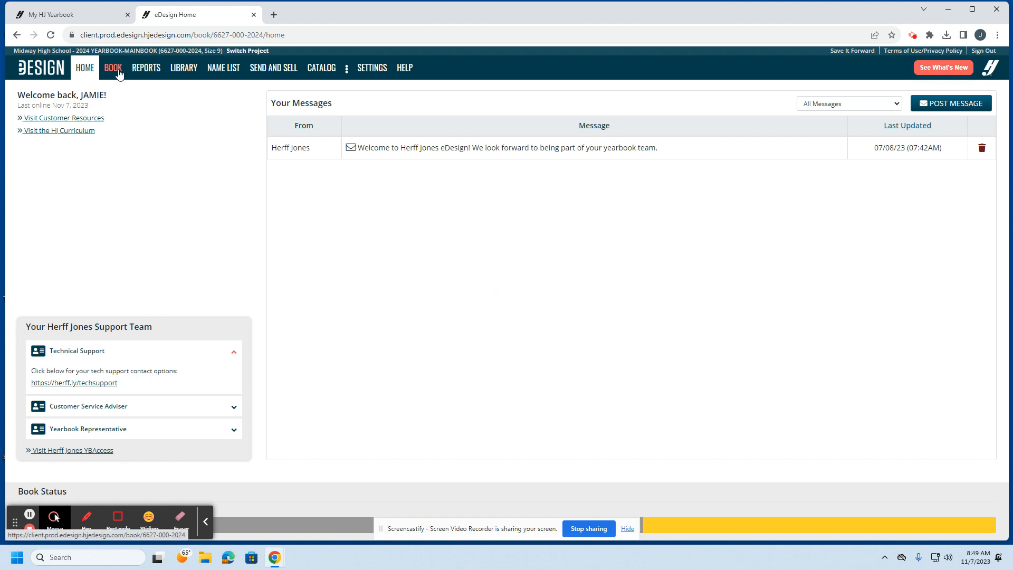
# Step: In the book's page ladder, open spread 6–7 for page design
pyautogui.click(120, 74)
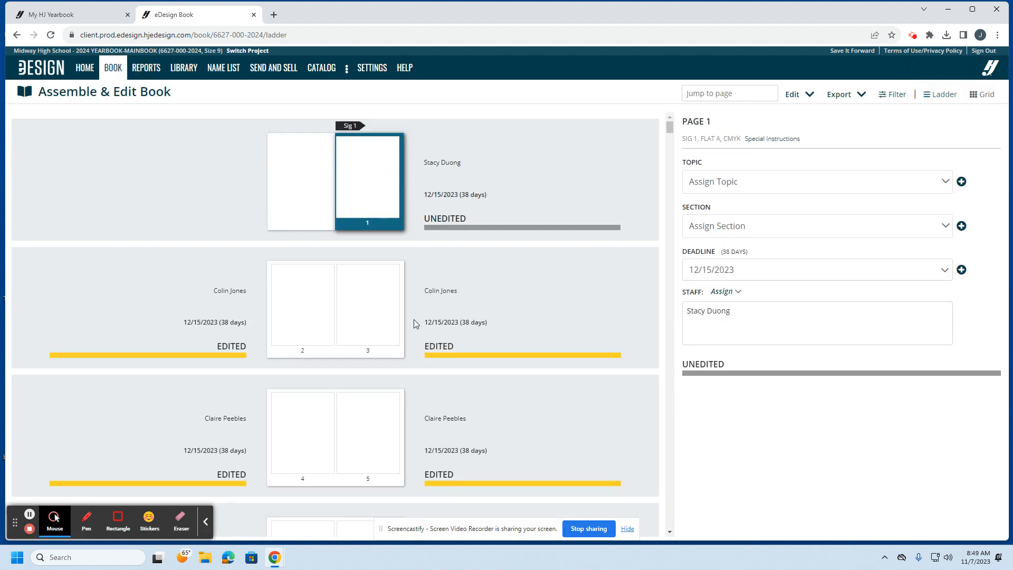
pyautogui.scroll(-4, 413, 350)
pyautogui.scroll(-1, 411, 346)
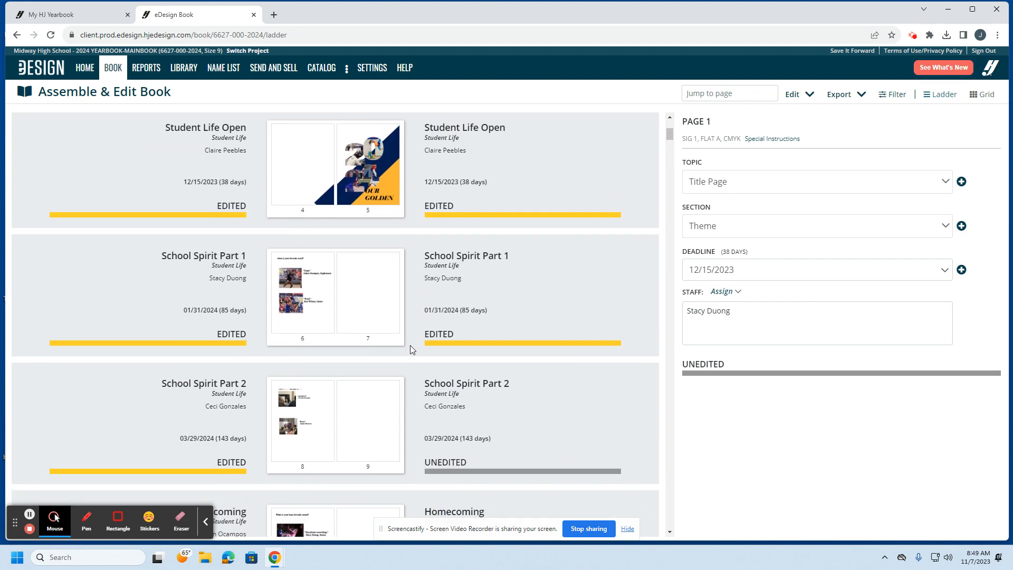
pyautogui.doubleClick(329, 310)
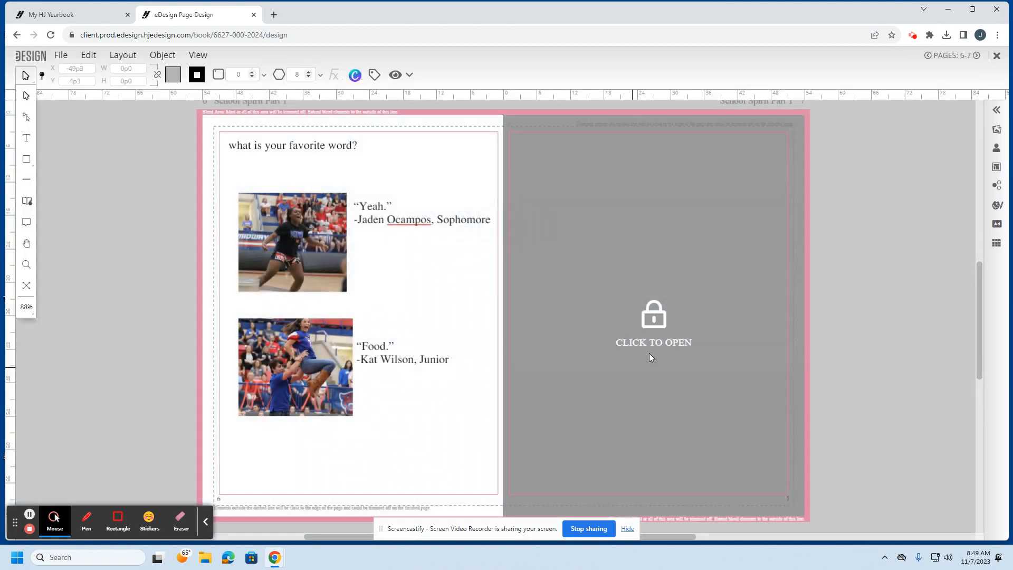
# Step: Unlock page 7, delete the question title and top photo, then undo the deletions
pyautogui.click(651, 347)
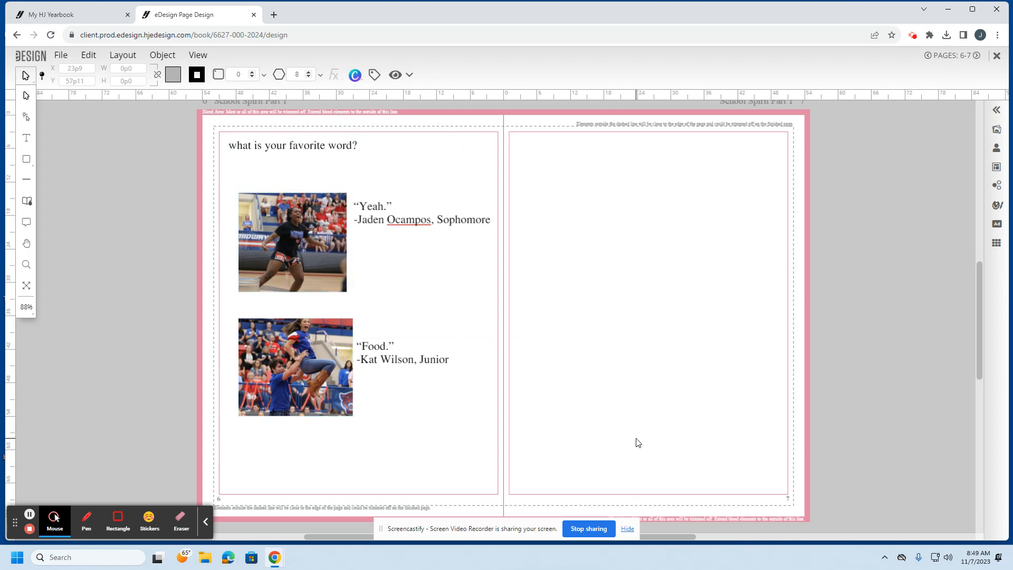
pyautogui.moveTo(673, 432); pyautogui.dragTo(197, 205)
pyautogui.click(264, 152)
pyautogui.press('Delete')
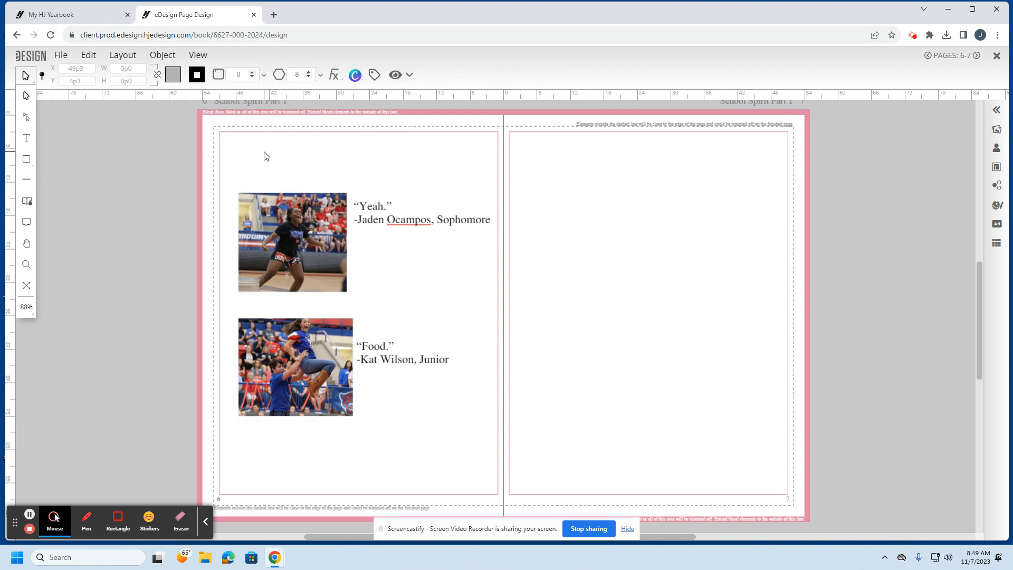
pyautogui.click(280, 197)
pyautogui.press('Delete')
pyautogui.click(291, 160)
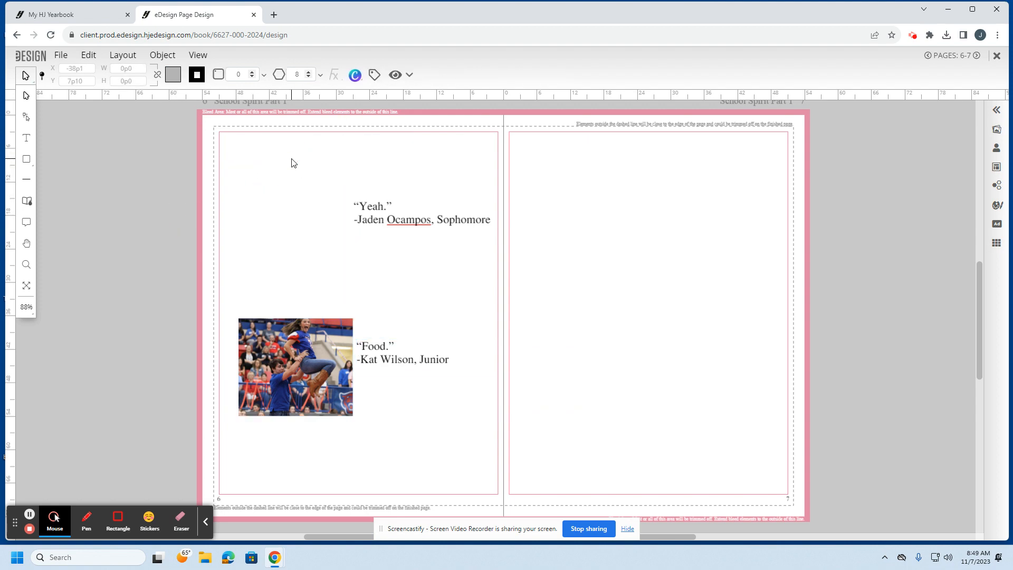
pyautogui.hotkey('ctrl', 'z')
pyautogui.hotkey('ctrl', 'z')
# Step: Select all of page 6's title, photos and captions together and delete them
pyautogui.click(199, 135)
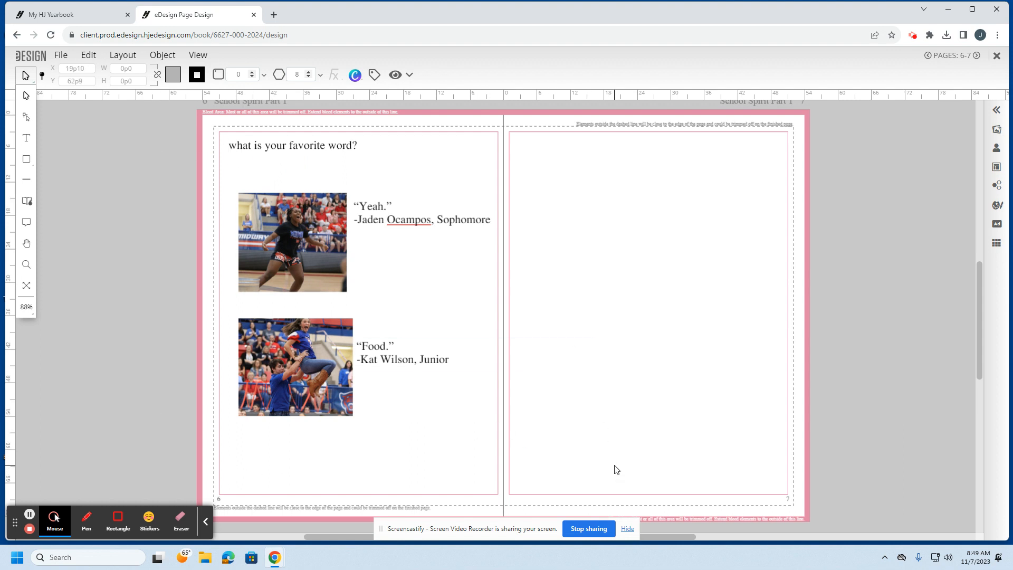
pyautogui.moveTo(615, 466); pyautogui.dragTo(82, 152)
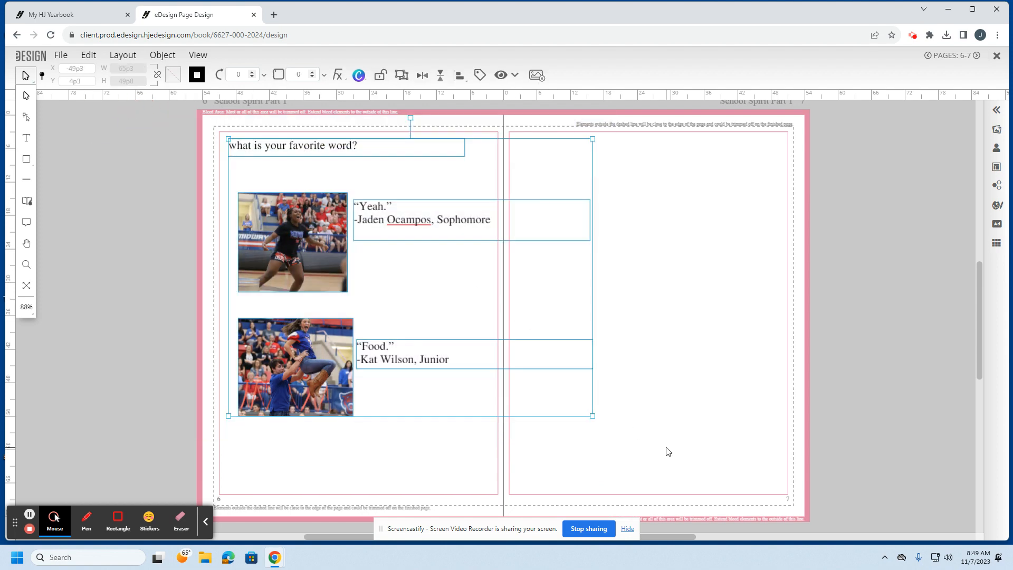
pyautogui.click(638, 448)
pyautogui.moveTo(461, 443); pyautogui.dragTo(358, 151)
pyautogui.click(431, 414)
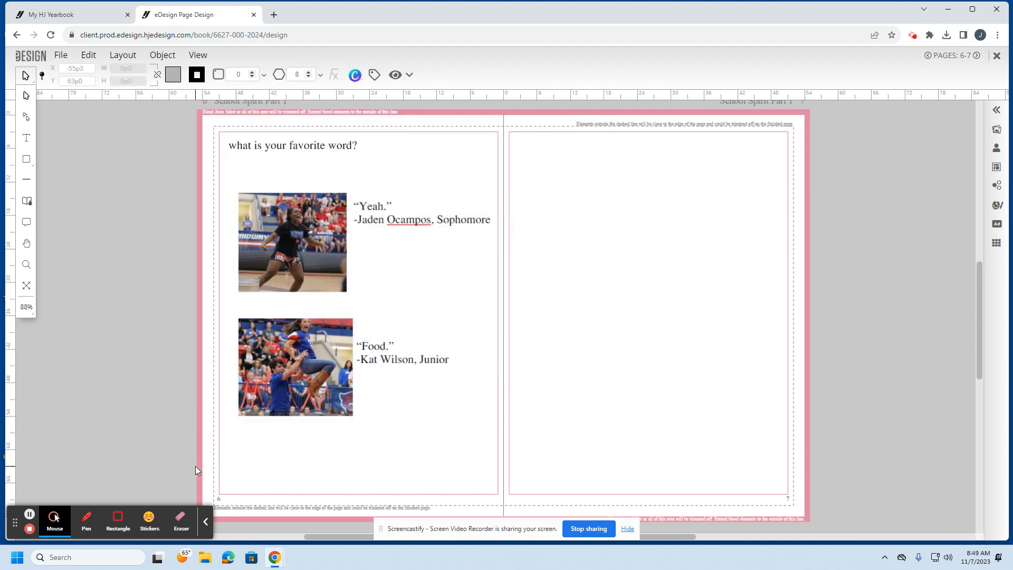
pyautogui.moveTo(195, 464); pyautogui.dragTo(421, 100)
pyautogui.click(648, 426)
pyautogui.moveTo(650, 446); pyautogui.dragTo(118, 109)
pyautogui.press('Delete')
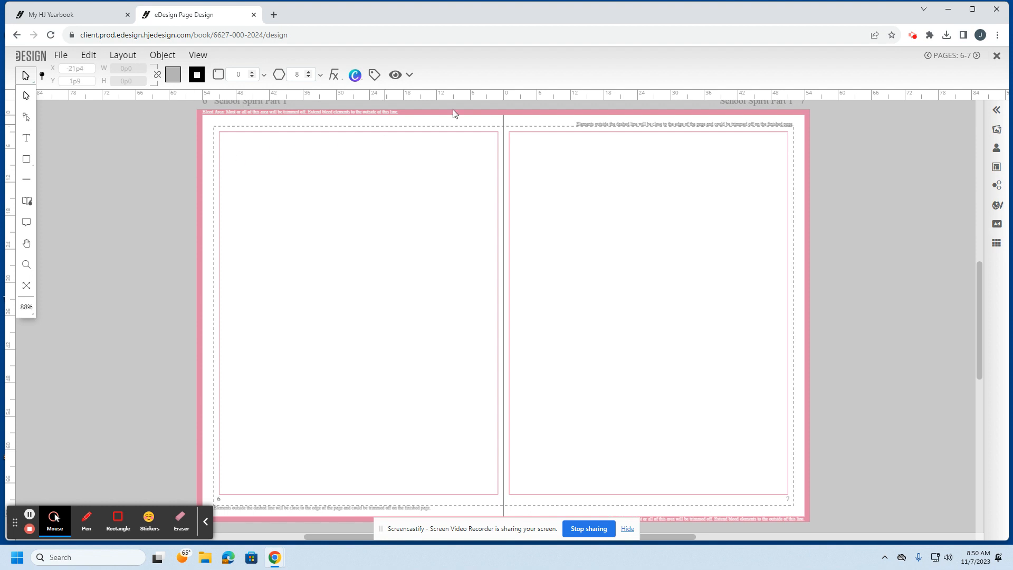
# Step: Place the Headline and byline template on page 6
pyautogui.click(995, 167)
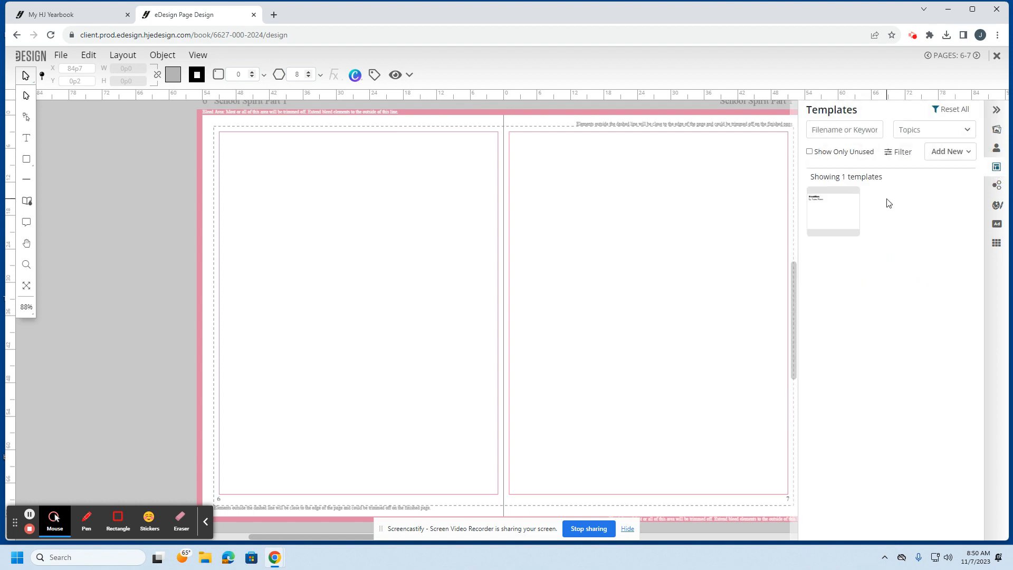
pyautogui.moveTo(834, 209)
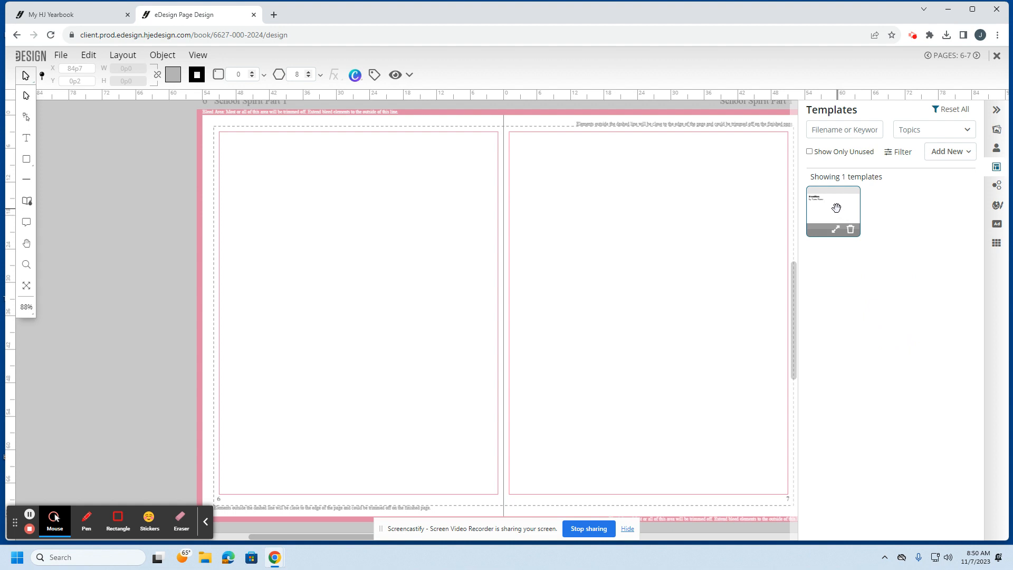
pyautogui.moveTo(828, 207); pyautogui.dragTo(402, 235)
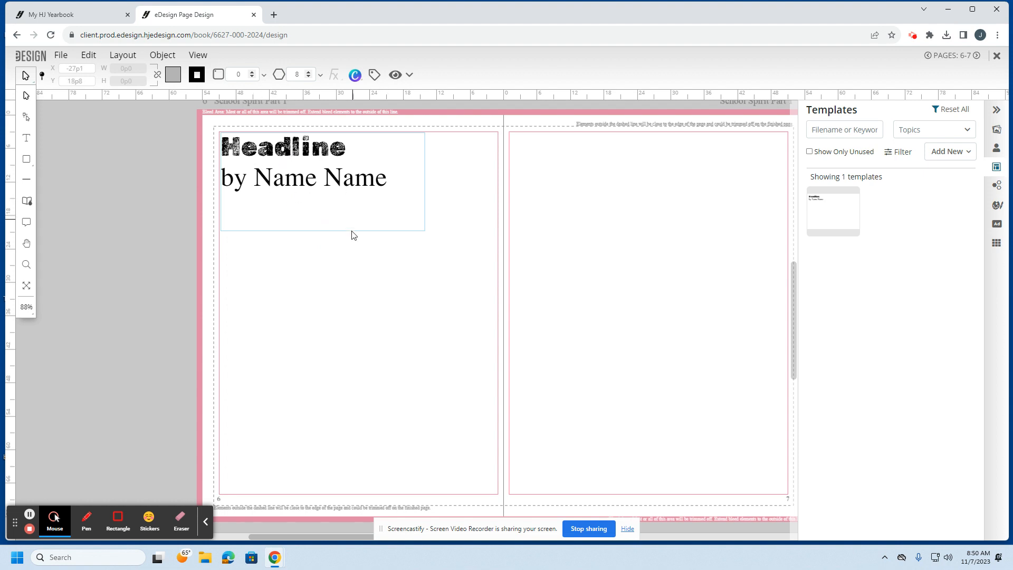
# Step: Replace the Name Name byline placeholder with the author's name
pyautogui.doubleClick(343, 195)
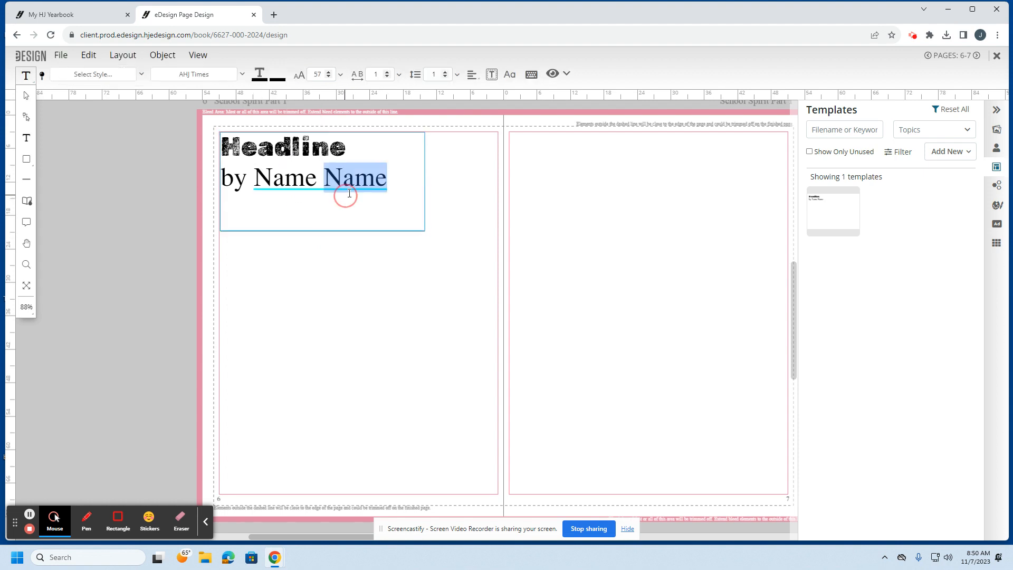
pyautogui.click(354, 185)
pyautogui.doubleClick(353, 182)
pyautogui.press('BackSpace')
pyautogui.press('BackSpace')
pyautogui.press('BackSpace')
pyautogui.press('BackSpace')
pyautogui.press('BackSpace')
pyautogui.press('BackSpace')
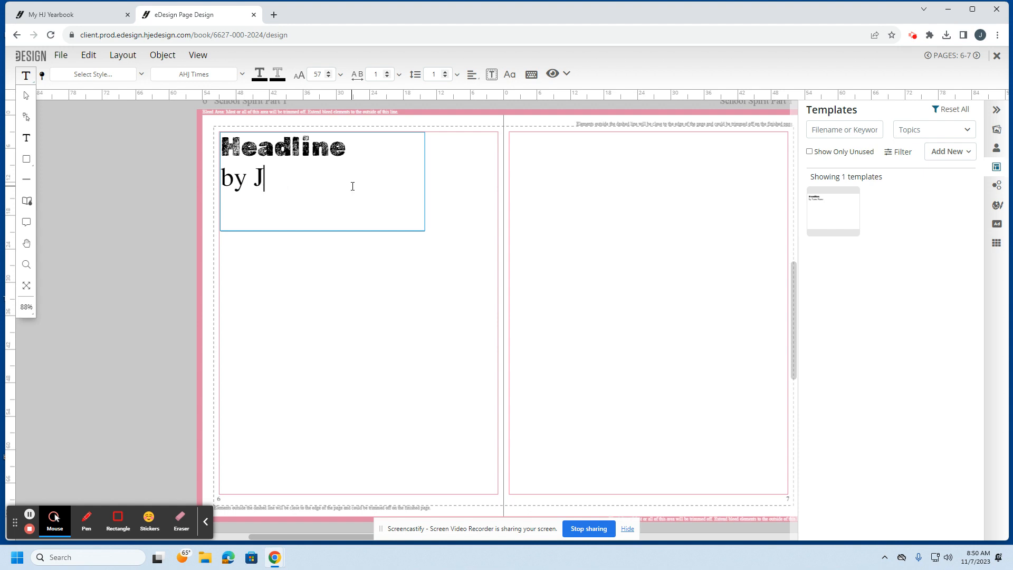
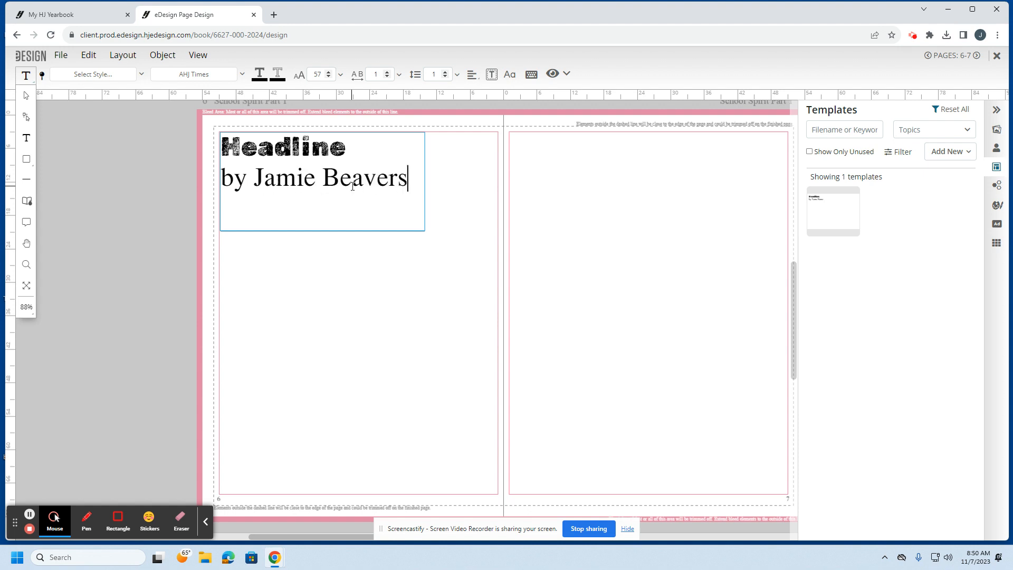
pyautogui.click(629, 282)
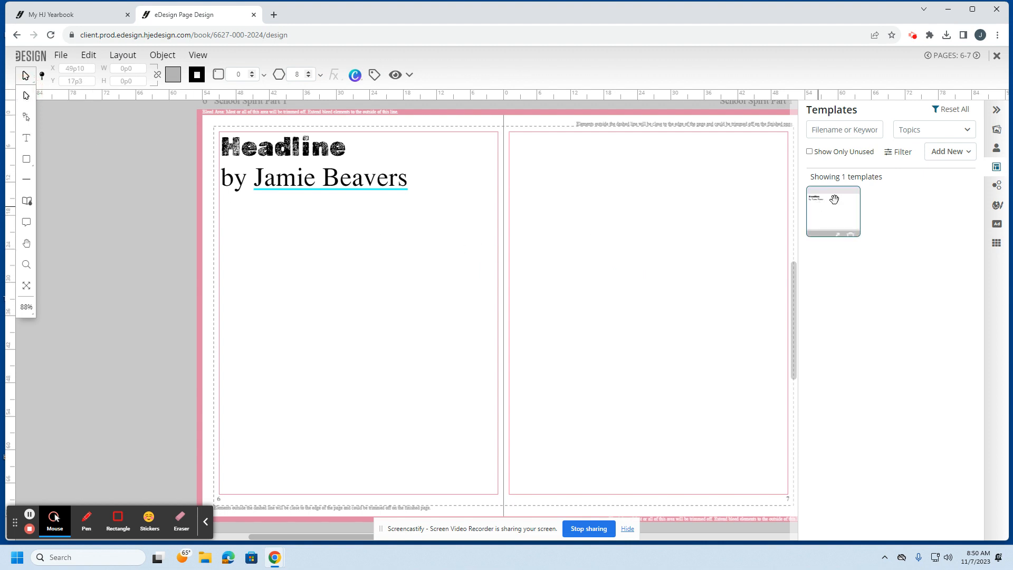
# Step: Find the football player photo in the Candids library and open it in Canva
pyautogui.click(996, 133)
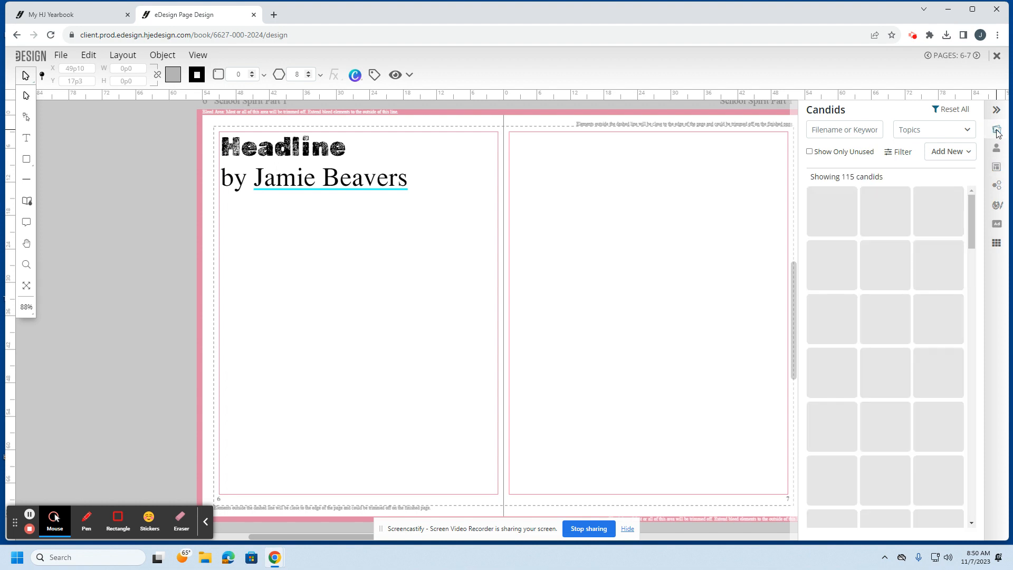
pyautogui.moveTo(870, 305)
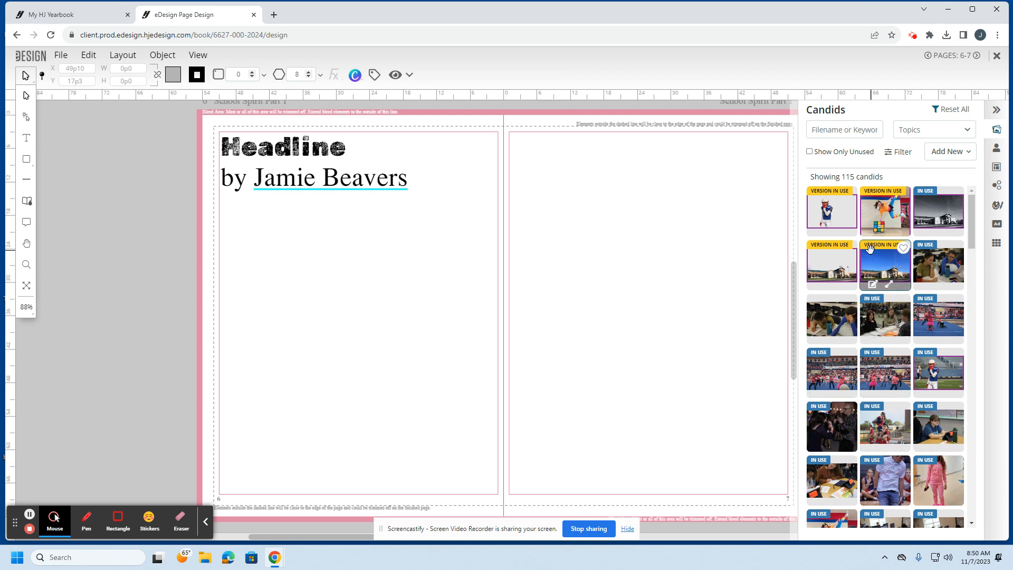
pyautogui.scroll(-1, 901, 391)
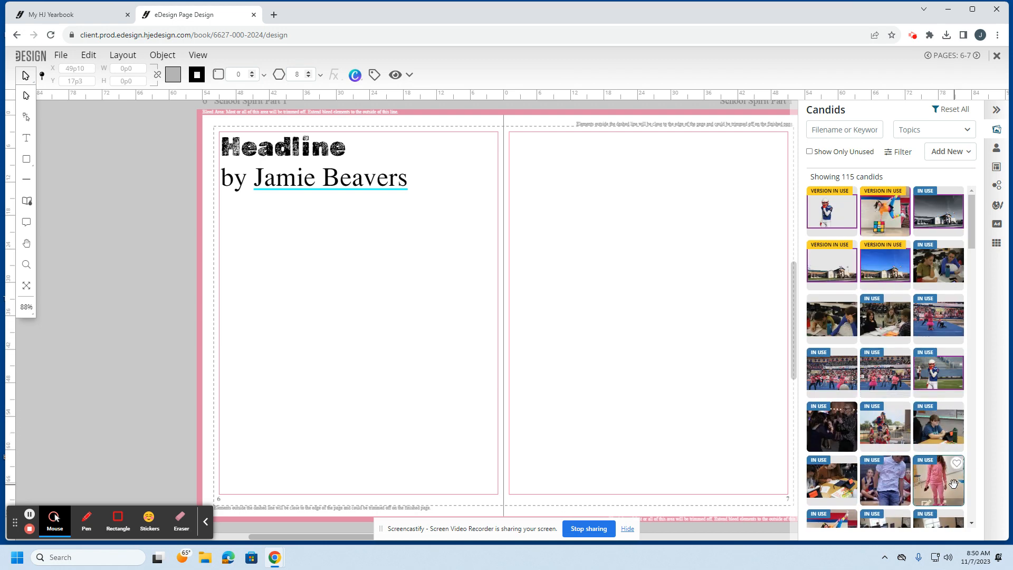
pyautogui.moveTo(934, 370)
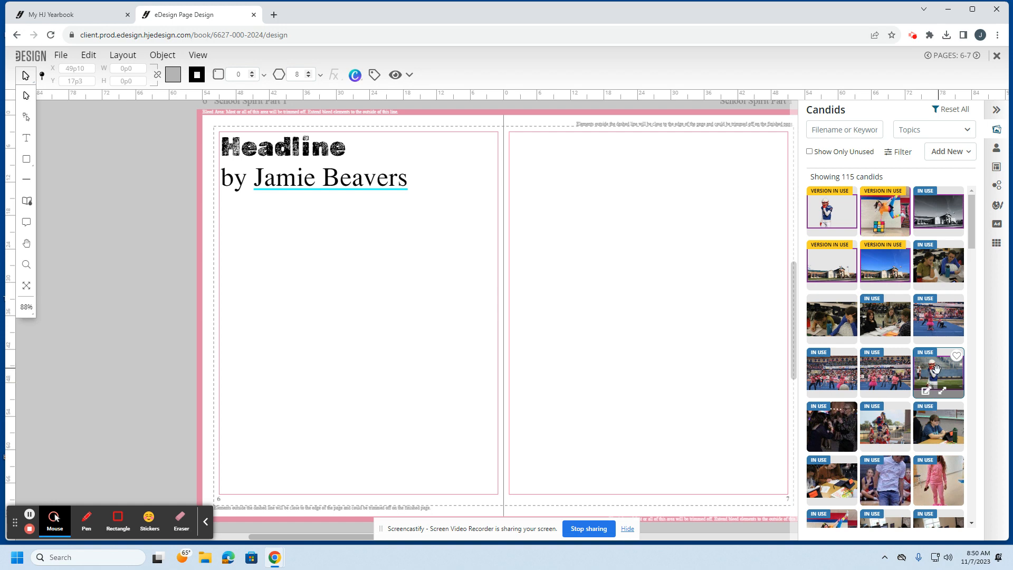
pyautogui.click(928, 391)
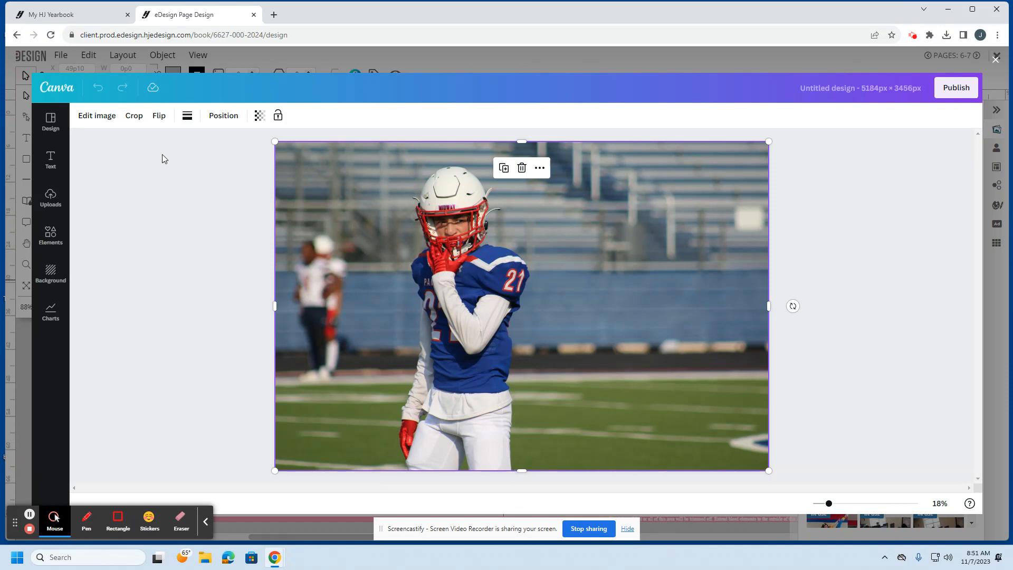
# Step: Remove the football photo's background in Canva and send the cut-out back to the yearbook
pyautogui.click(97, 115)
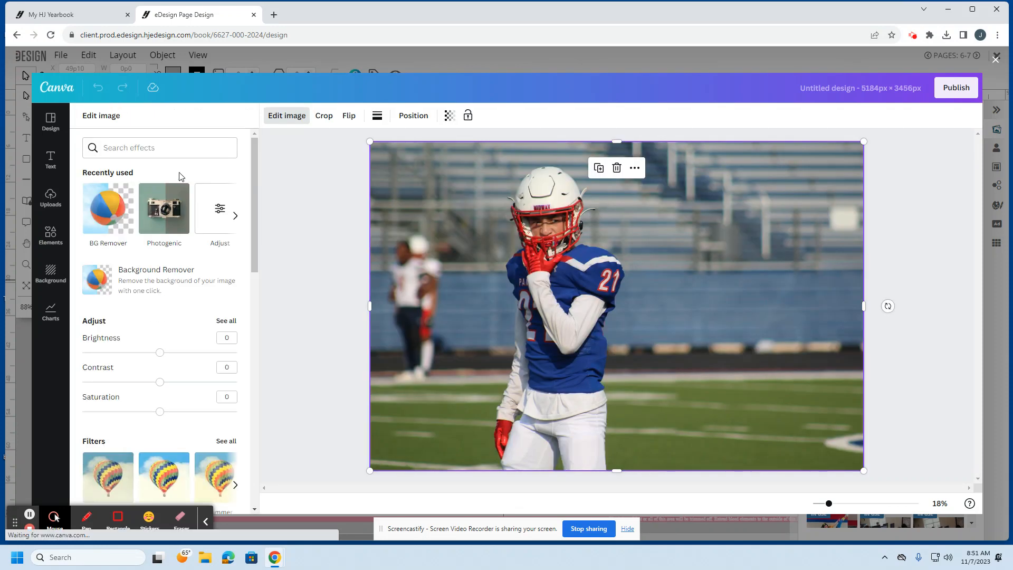
pyautogui.click(108, 225)
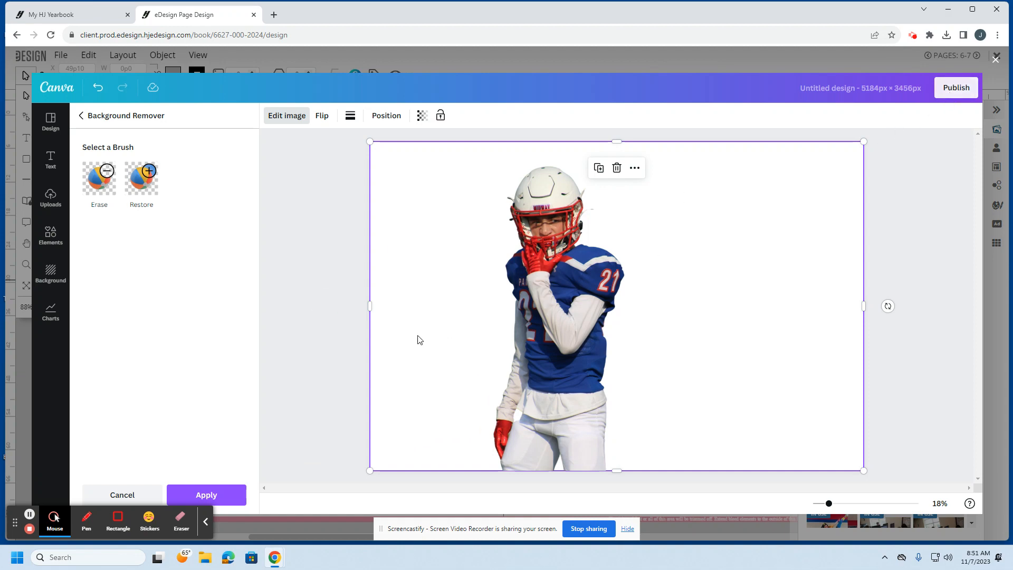
pyautogui.click(216, 495)
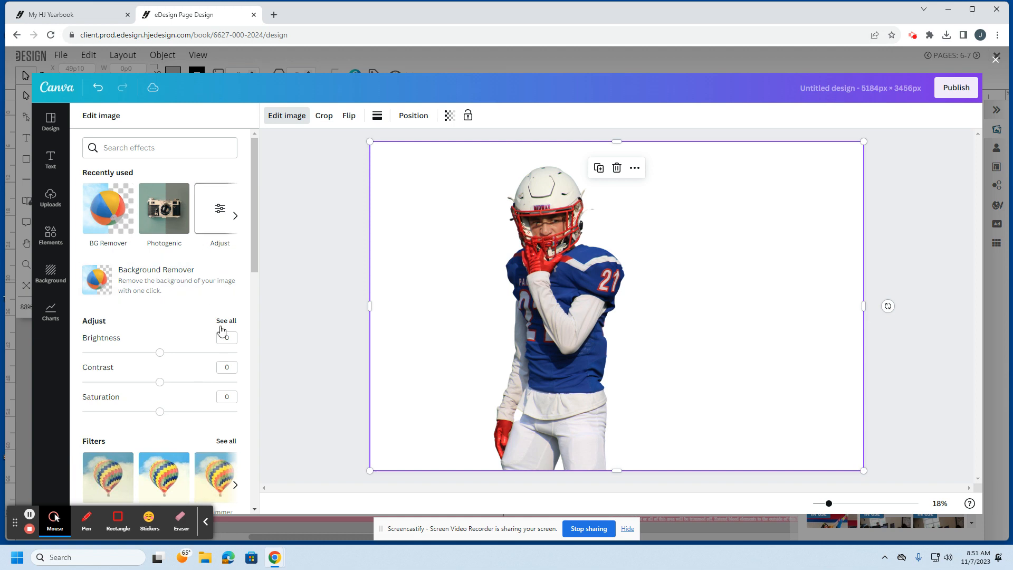
pyautogui.click(955, 88)
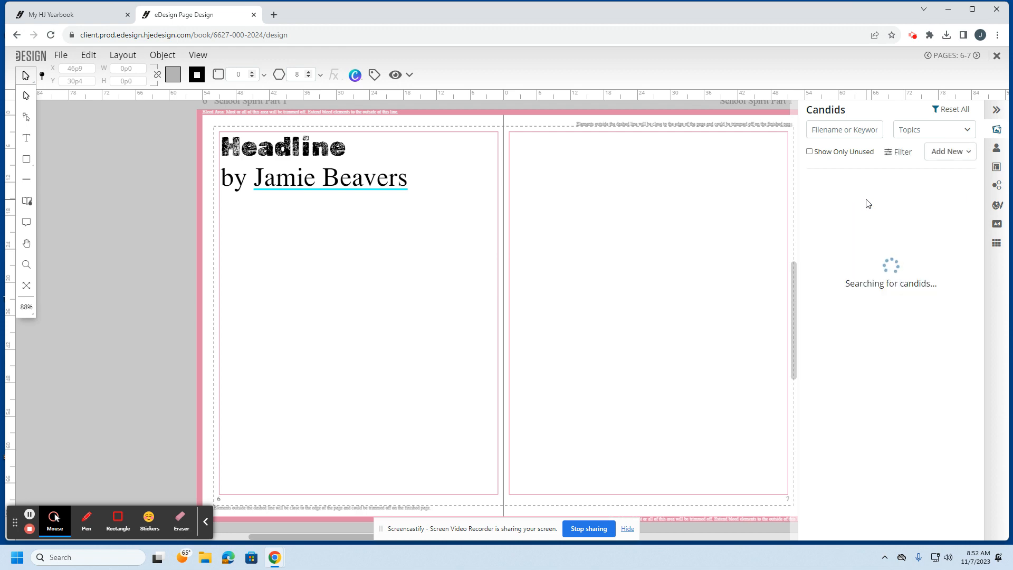
# Step: Drop the football player cut-out onto page 7, enlarge it, and move it to the right
pyautogui.moveTo(829, 210); pyautogui.dragTo(574, 298)
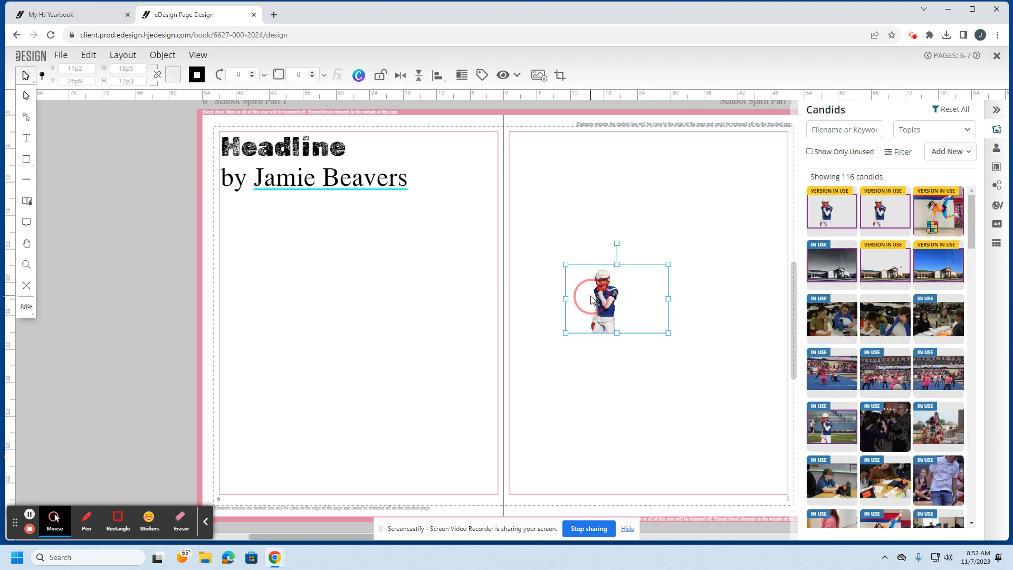
pyautogui.moveTo(530, 368); pyautogui.dragTo(345, 496)
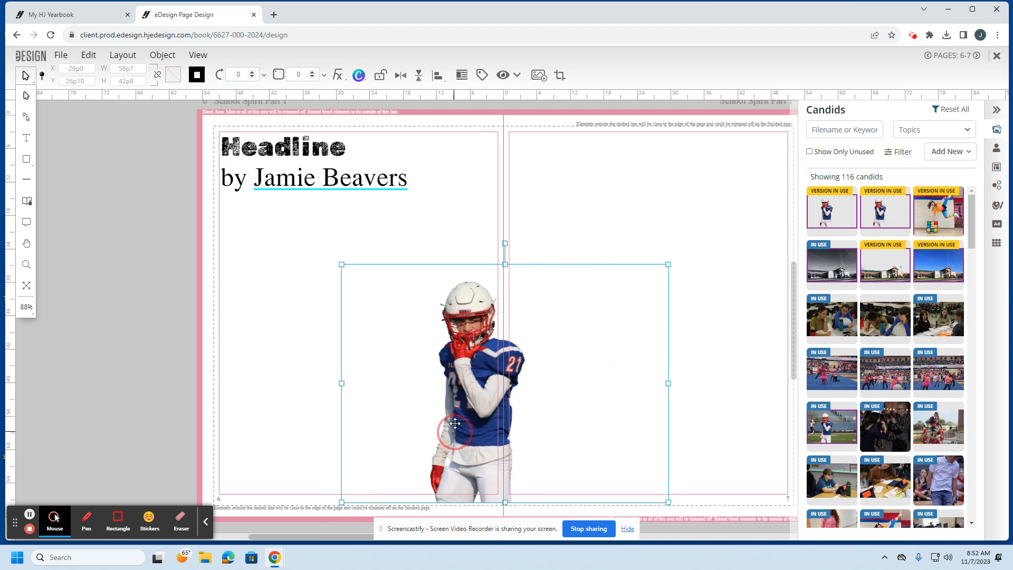
pyautogui.moveTo(475, 419); pyautogui.dragTo(733, 342)
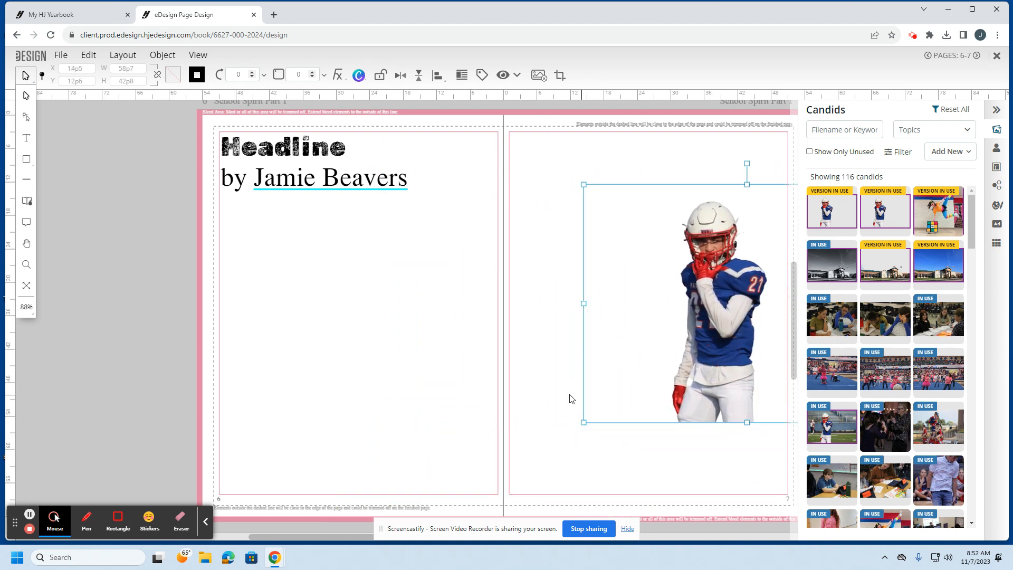
pyautogui.click(525, 402)
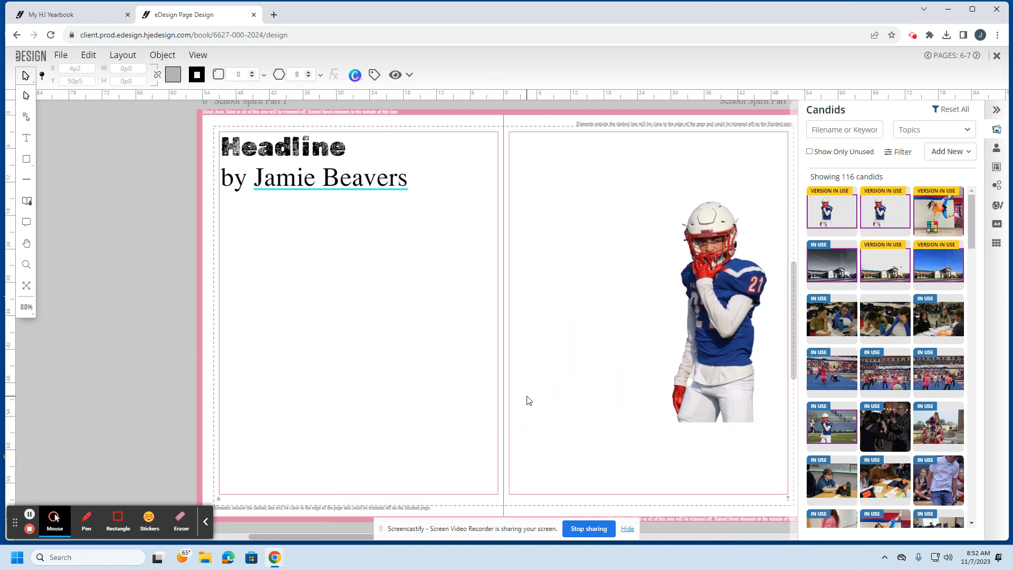
# Step: Place the Topic Head quote column on page 7 and enlarge the question mod along page 6's bottom
pyautogui.click(998, 189)
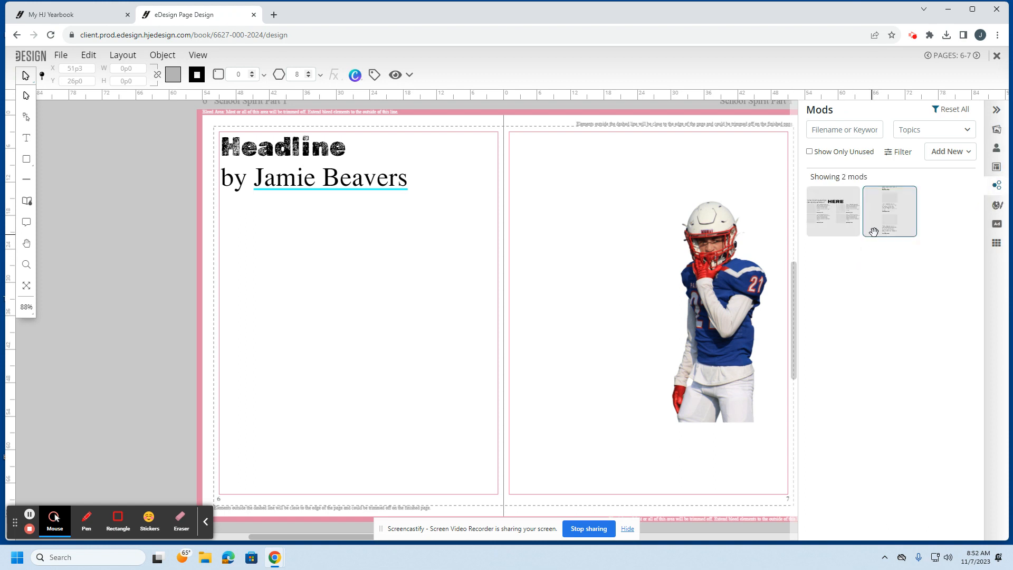
pyautogui.moveTo(890, 218)
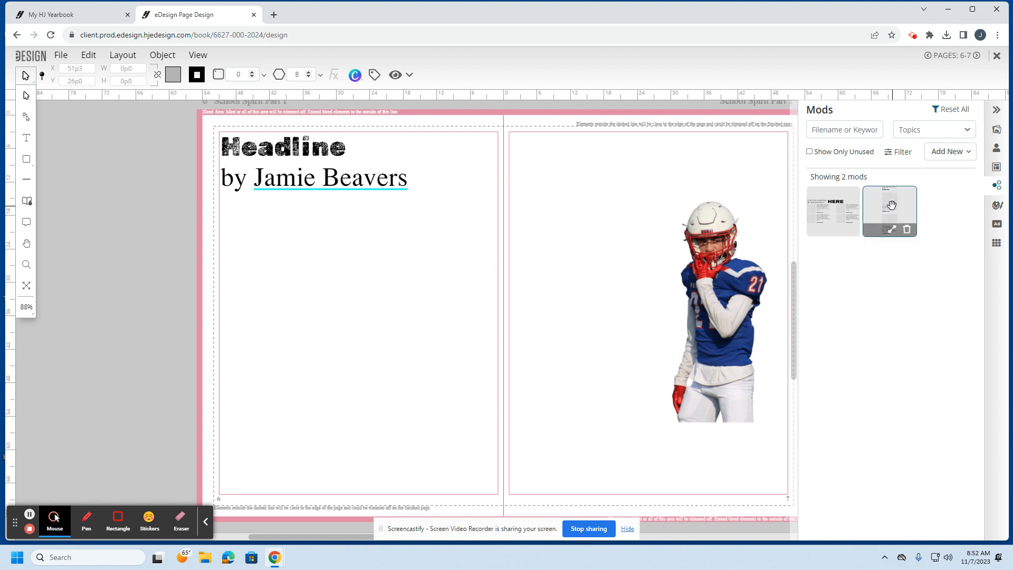
pyautogui.moveTo(891, 205); pyautogui.dragTo(541, 175)
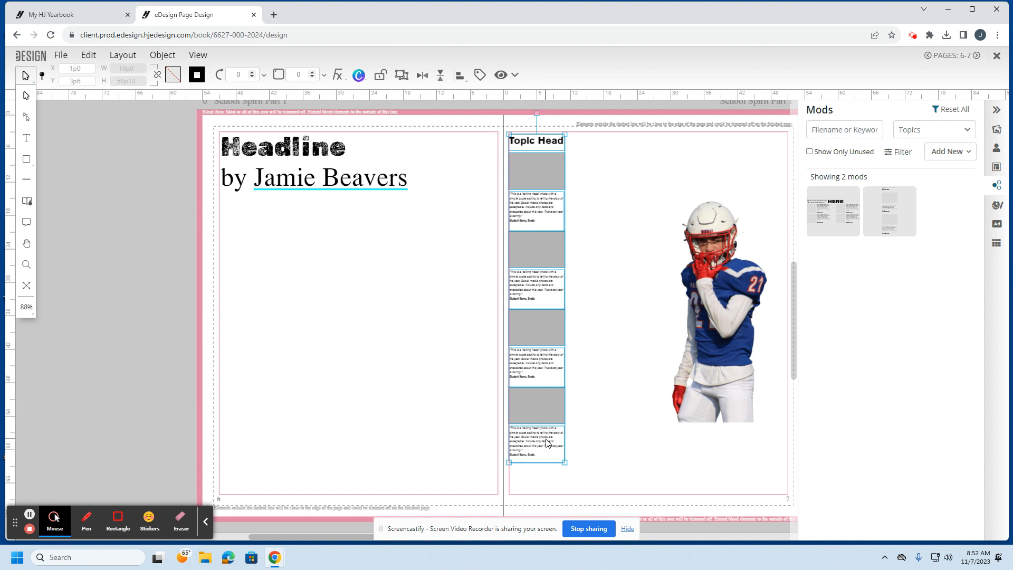
pyautogui.moveTo(831, 217); pyautogui.dragTo(245, 436)
pyautogui.moveTo(431, 399); pyautogui.dragTo(491, 364)
pyautogui.click(417, 290)
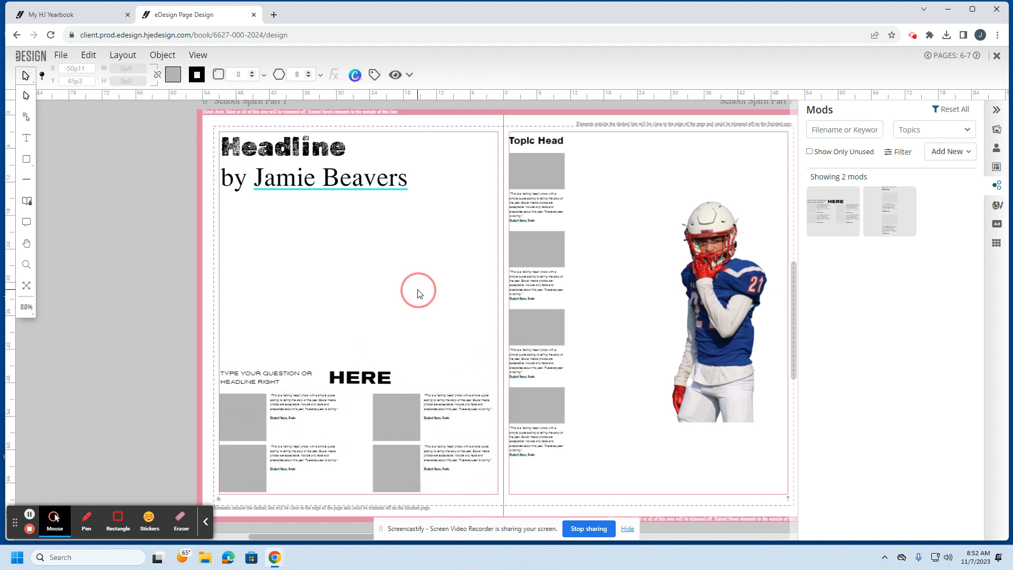
# Step: Adjust the question mod's text and caption boxes, returning the right caption to its spot
pyautogui.click(369, 378)
pyautogui.click(265, 385)
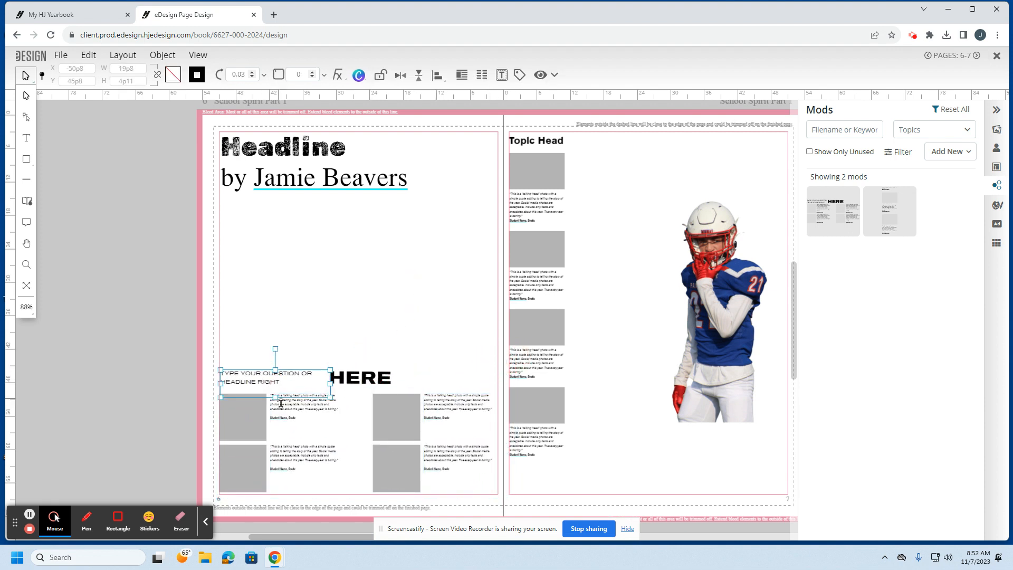
pyautogui.click(281, 408)
pyautogui.click(461, 407)
pyautogui.moveTo(461, 407); pyautogui.dragTo(460, 387)
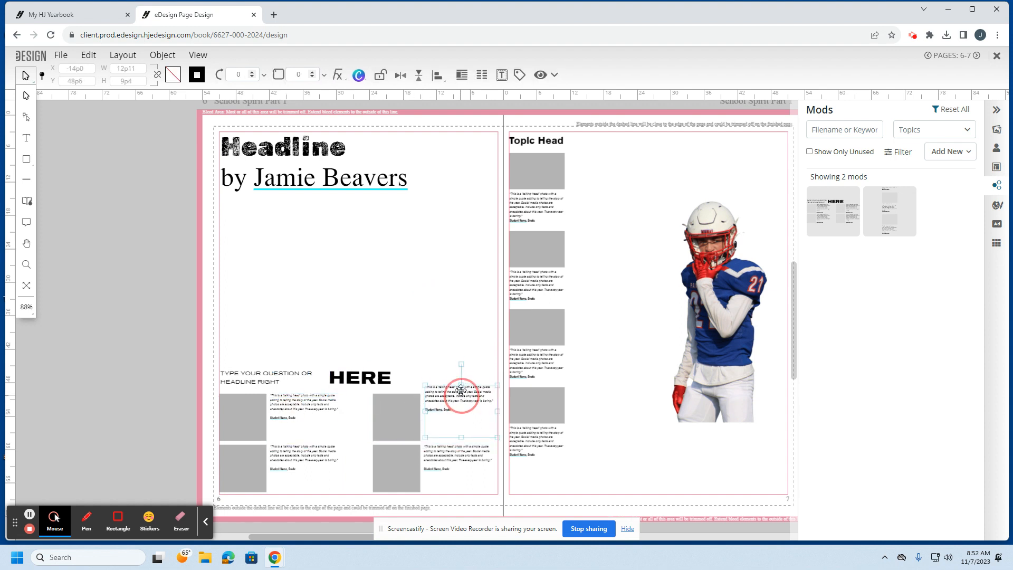
pyautogui.doubleClick(466, 418)
pyautogui.click(459, 405)
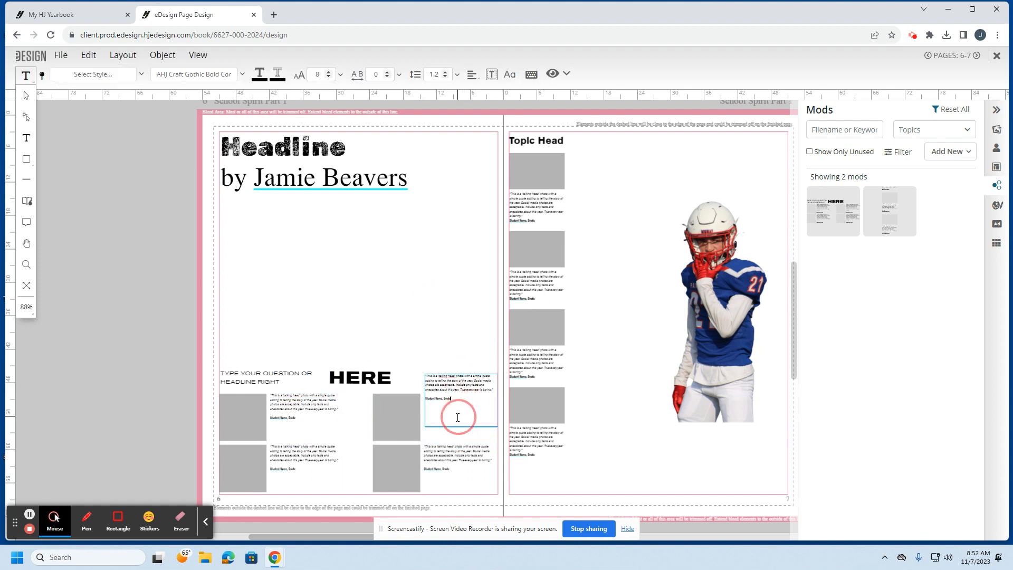
pyautogui.click(26, 97)
pyautogui.moveTo(439, 395); pyautogui.dragTo(437, 414)
pyautogui.click(430, 345)
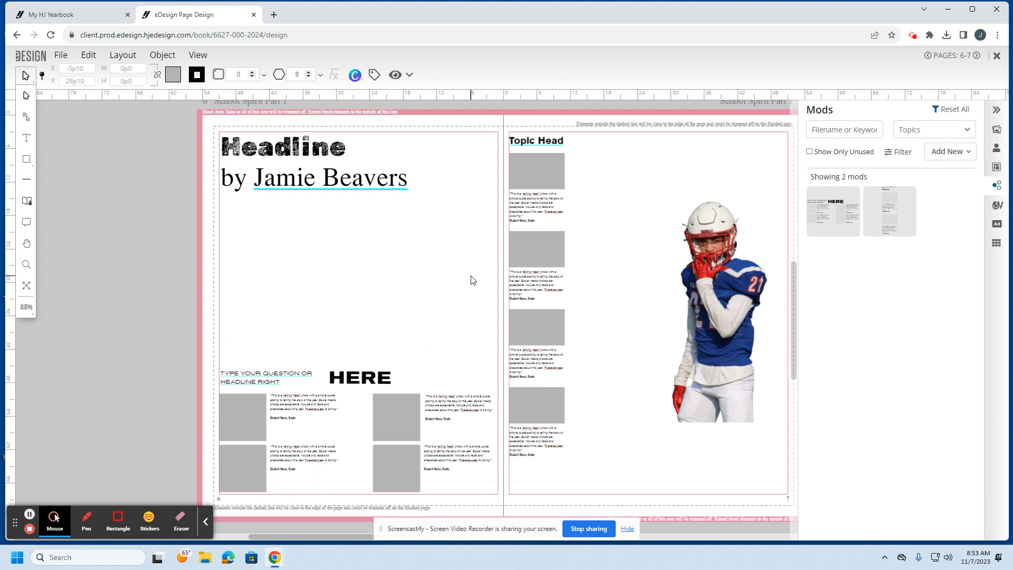
# Step: Group the whole Topic Head quote column and shift it right on page 7
pyautogui.click(537, 138)
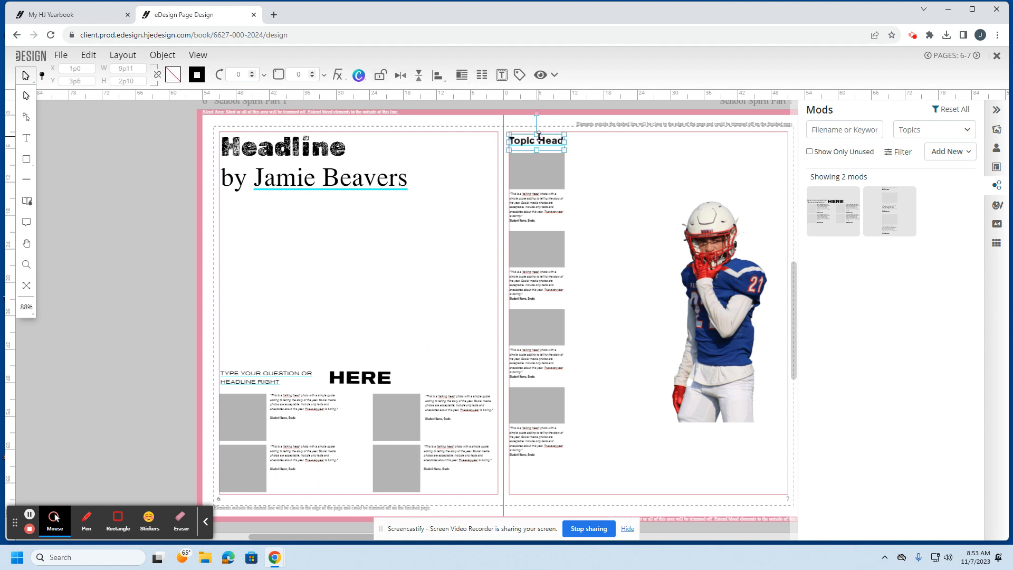
pyautogui.keyDown('shift'); pyautogui.click(545, 174); pyautogui.keyUp('shift')
pyautogui.keyDown('shift'); pyautogui.click(548, 208); pyautogui.keyUp('shift')
pyautogui.keyDown('shift'); pyautogui.click(549, 256); pyautogui.keyUp('shift')
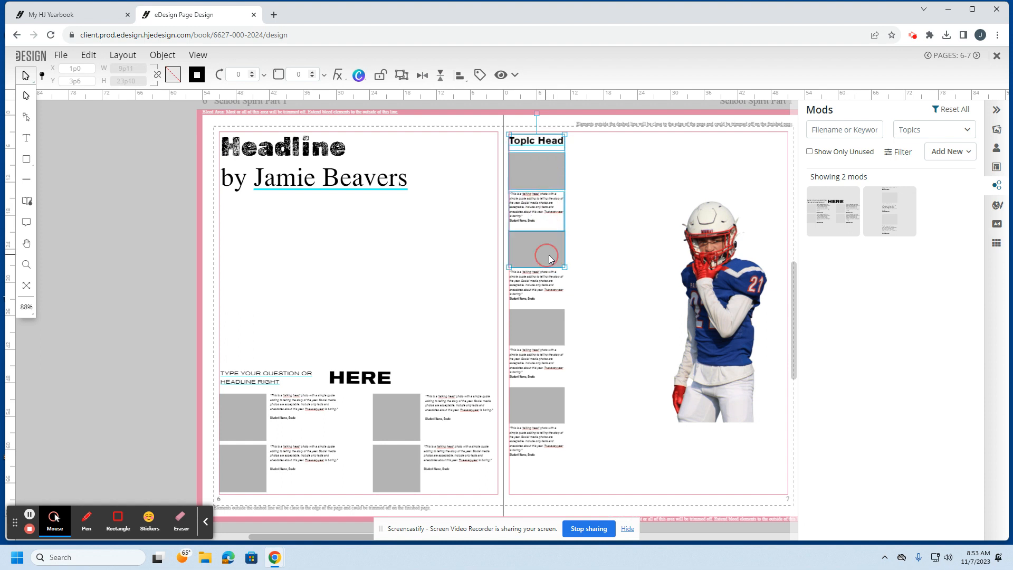
pyautogui.keyDown('shift'); pyautogui.click(552, 281); pyautogui.keyUp('shift')
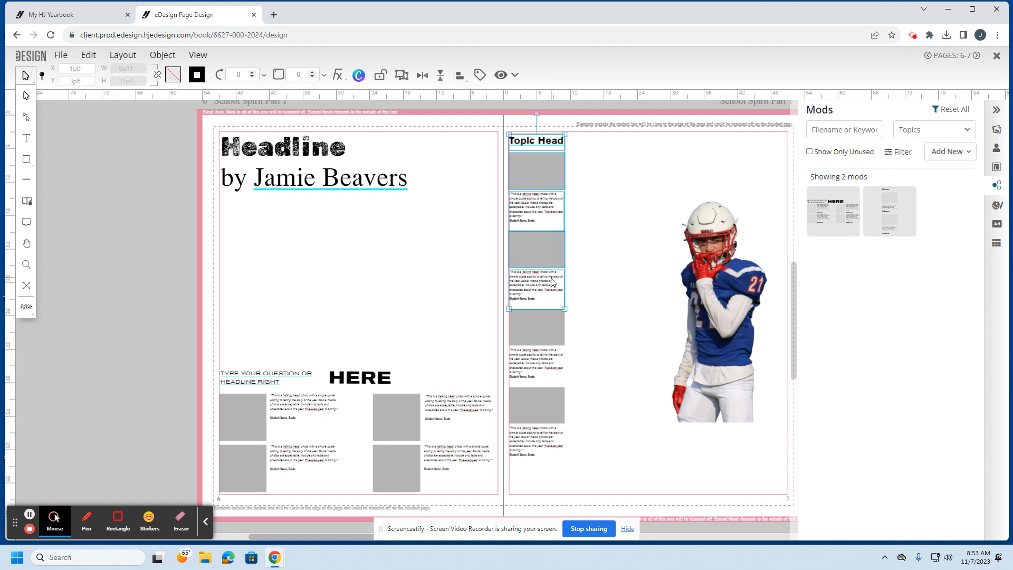
pyautogui.click(592, 251)
pyautogui.click(583, 461)
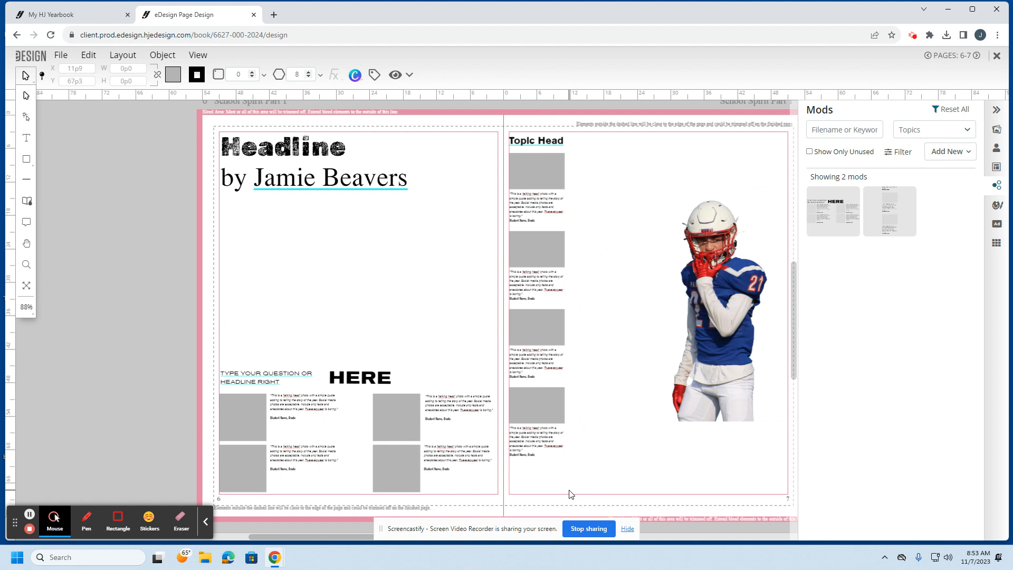
pyautogui.moveTo(570, 490); pyautogui.dragTo(517, 125)
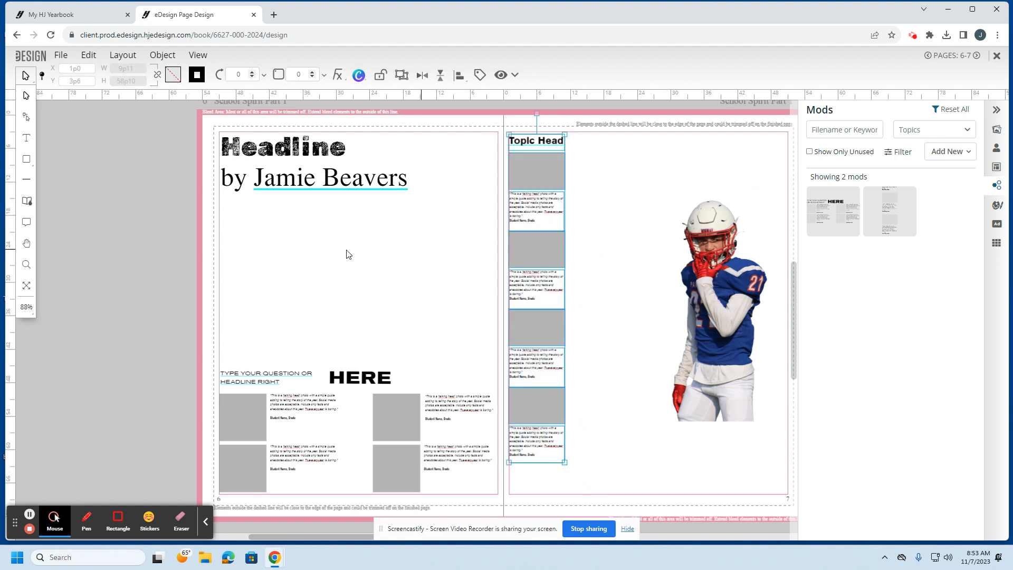
pyautogui.click(158, 55)
pyautogui.click(169, 150)
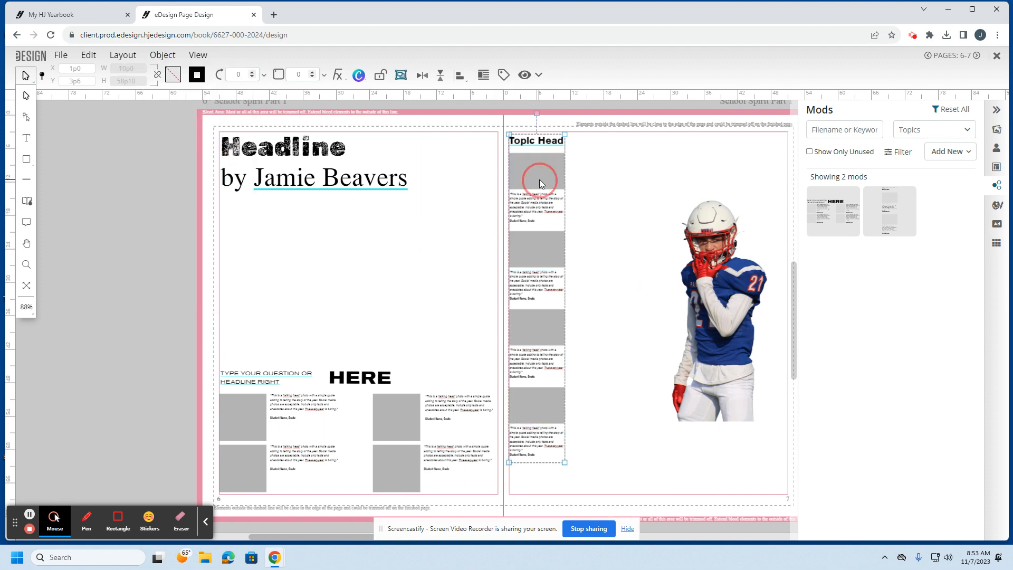
pyautogui.moveTo(539, 179); pyautogui.dragTo(614, 158)
pyautogui.click(232, 339)
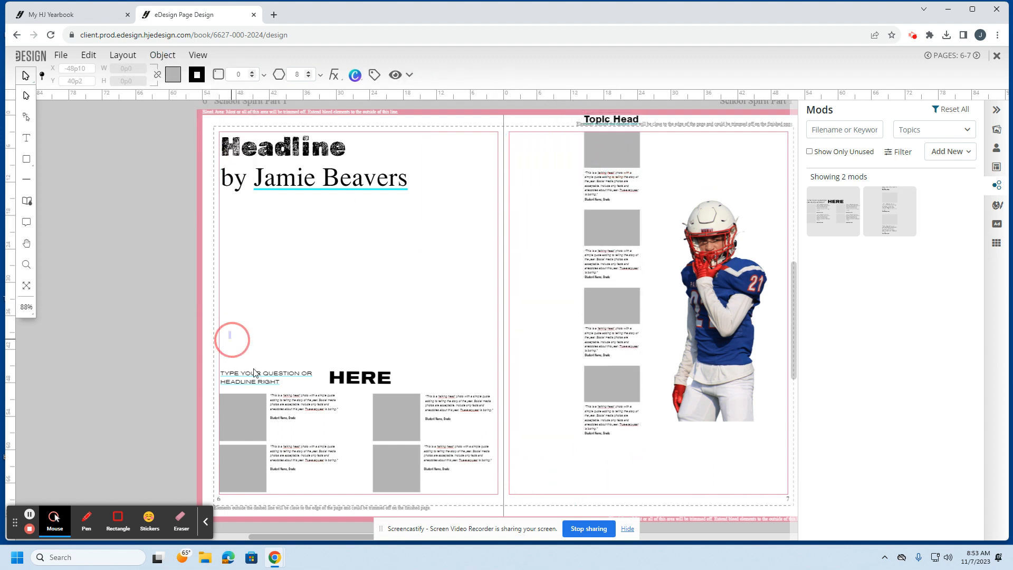
# Step: Group all parts of the question mod on page 6 and reposition it
pyautogui.moveTo(216, 331); pyautogui.dragTo(503, 498)
pyautogui.click(172, 57)
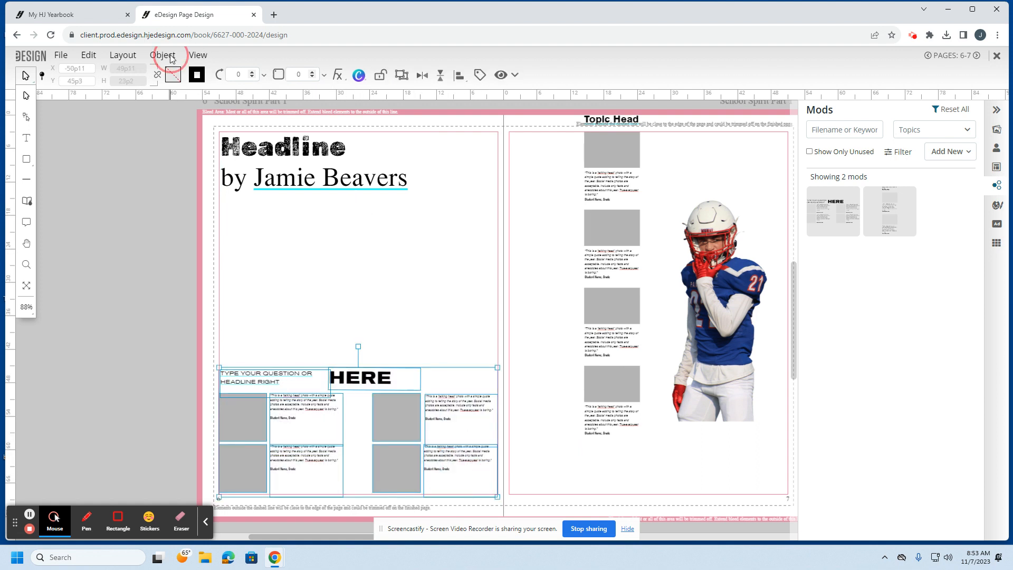
pyautogui.click(174, 150)
pyautogui.moveTo(420, 431)
pyautogui.mouseDown()
pyautogui.moveTo(415, 412)
pyautogui.moveTo(420, 431)
pyautogui.mouseUp()
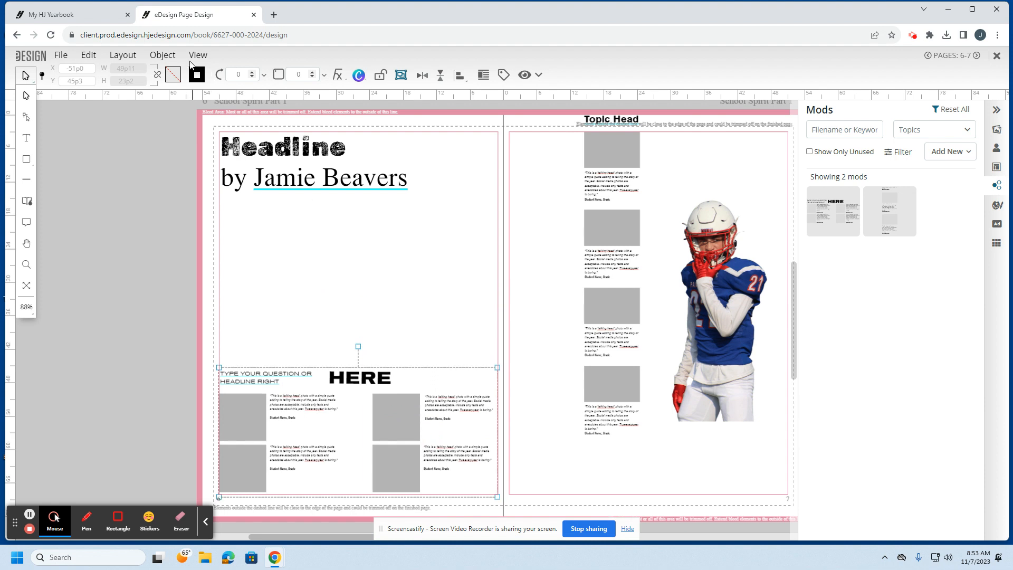
pyautogui.click(169, 56)
pyautogui.click(371, 301)
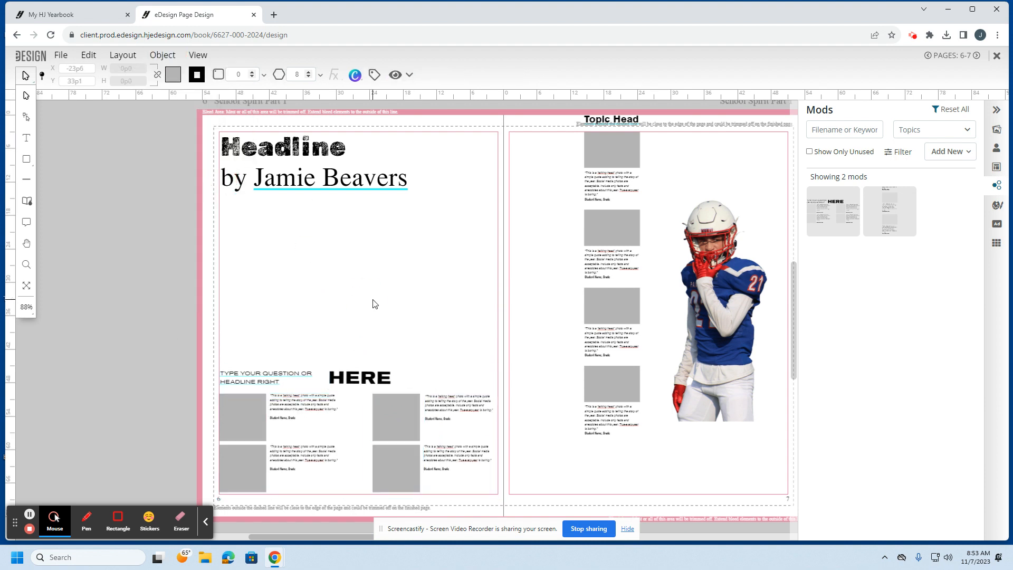
# Step: Select the question mod's upper-left and upper-right photo boxes together
pyautogui.moveTo(394, 407); pyautogui.dragTo(395, 398)
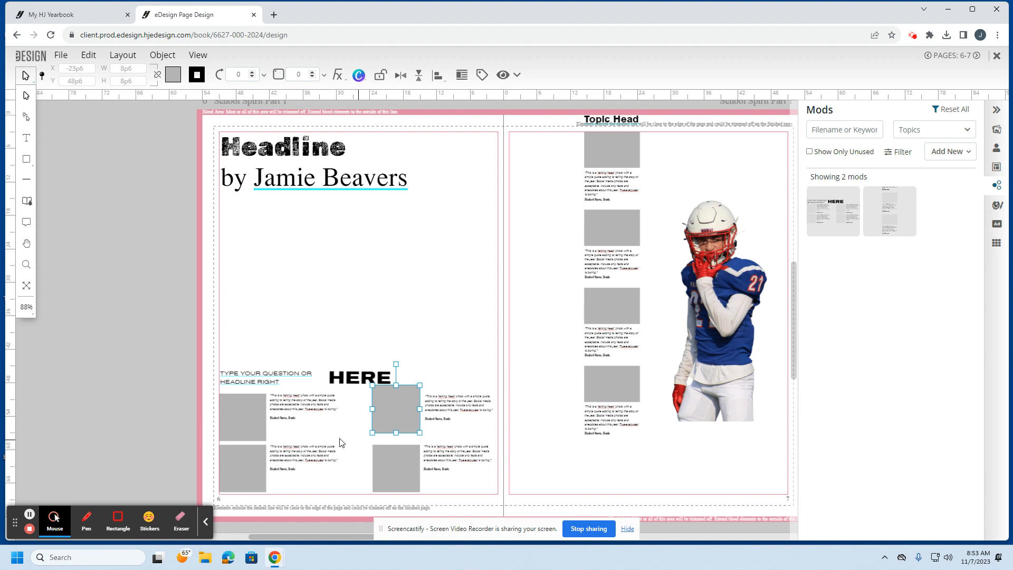
pyautogui.click(252, 416)
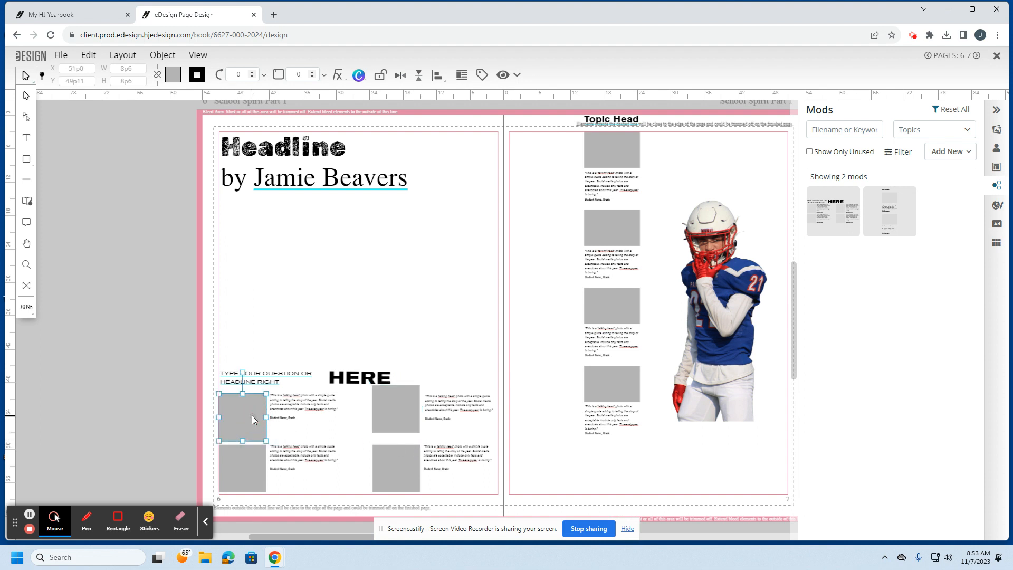
pyautogui.click(387, 408)
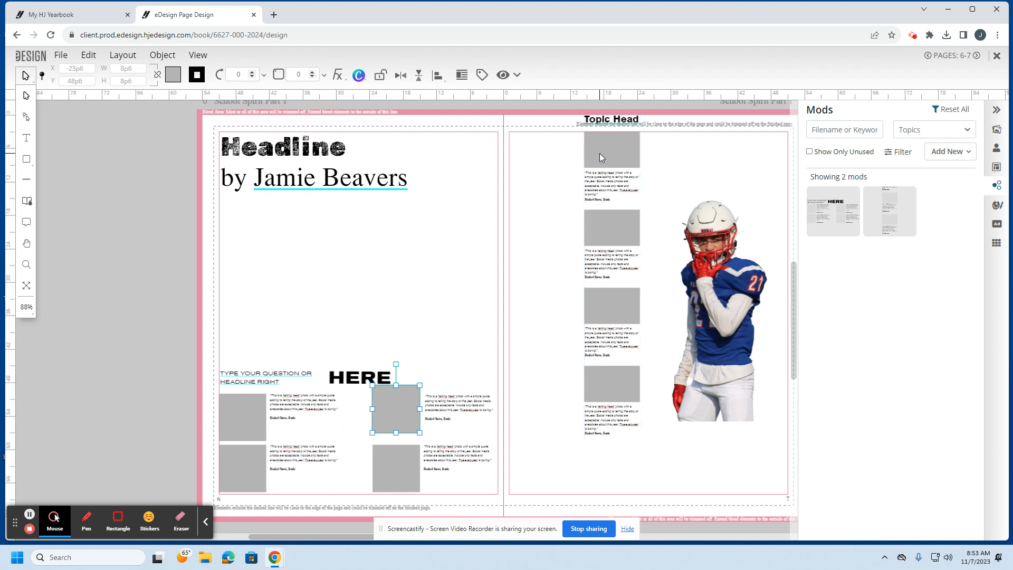
pyautogui.click(255, 424)
pyautogui.keyDown('shift'); pyautogui.click(393, 417); pyautogui.keyUp('shift')
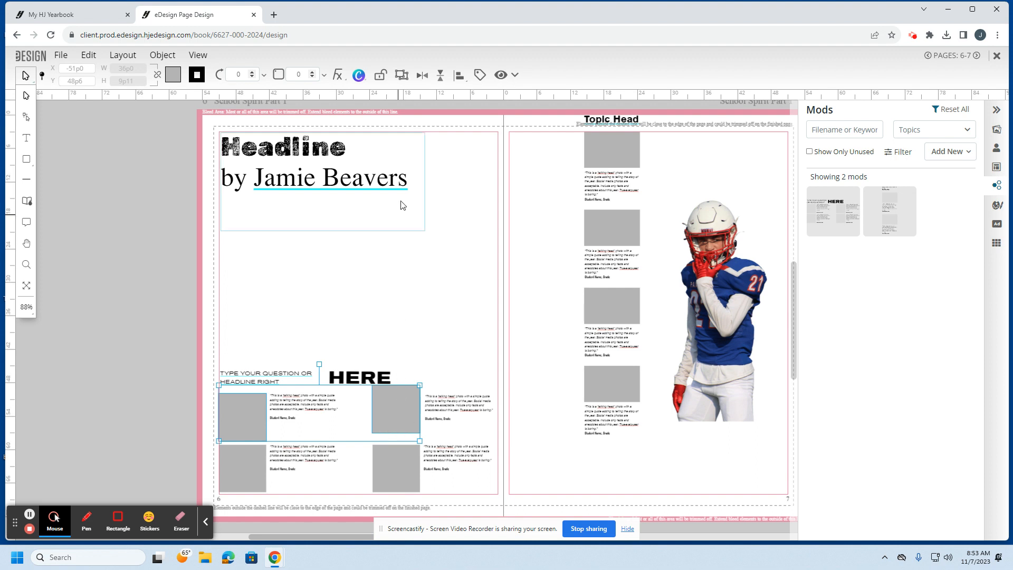
# Step: Top-align the two photo boxes and nudge the bottom quote group down slightly
pyautogui.click(460, 77)
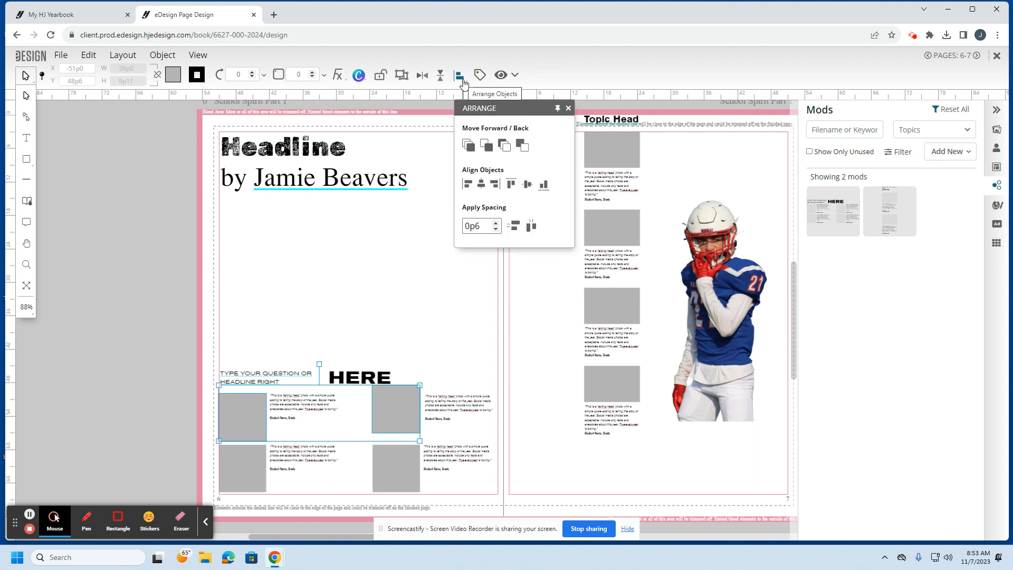
pyautogui.click(511, 185)
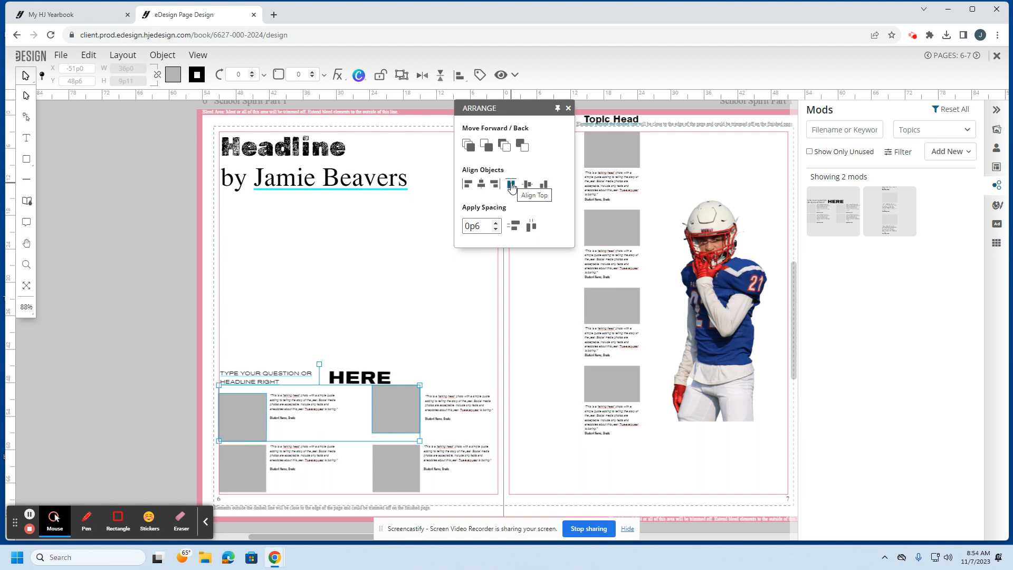
pyautogui.click(511, 184)
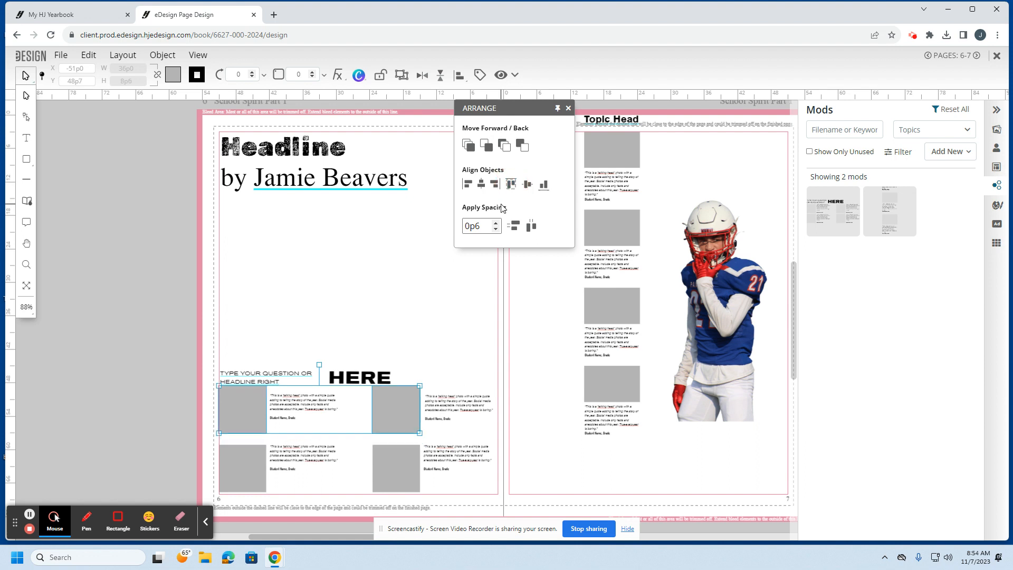
pyautogui.press('Down')
pyautogui.press('Down')
pyautogui.press('Down')
pyautogui.press('Down')
pyautogui.press('Down')
pyautogui.press('Down')
pyautogui.press('Down')
pyautogui.press('Down')
pyautogui.press('Down')
pyautogui.press('Down')
pyautogui.press('Down')
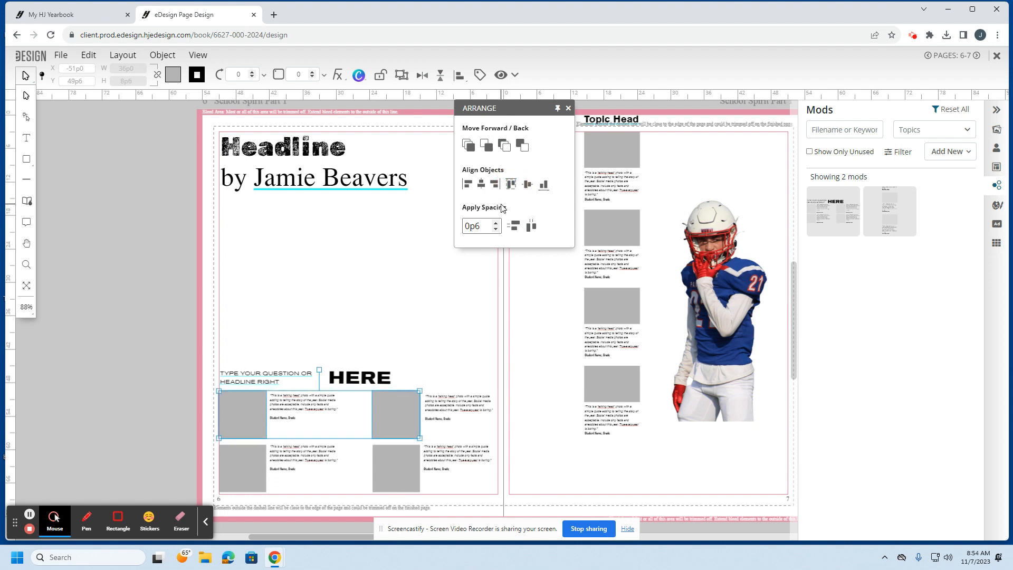
# Step: Move the Topic Head quote column to page 7's left edge
pyautogui.click(533, 367)
pyautogui.click(601, 153)
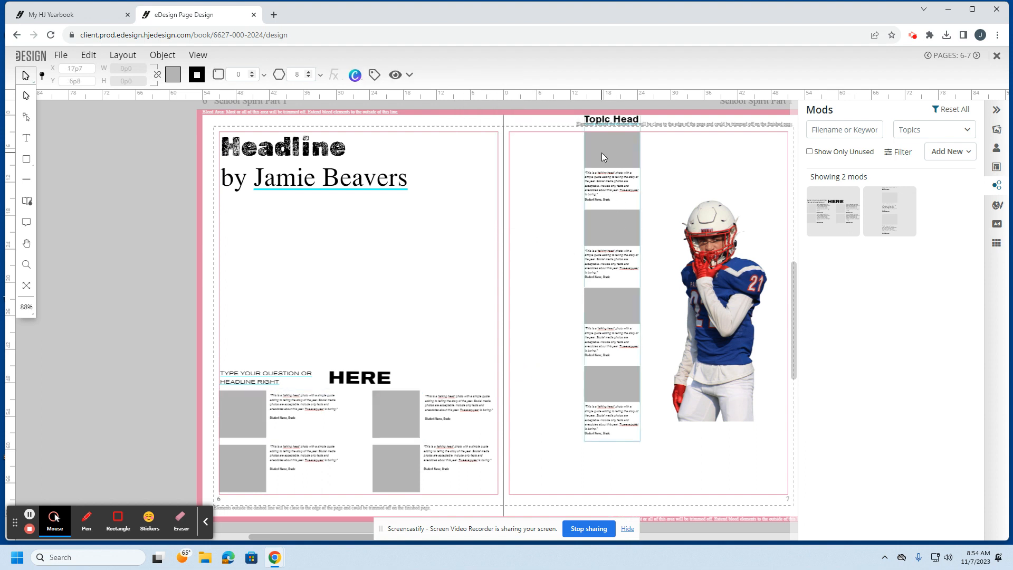
pyautogui.moveTo(605, 237); pyautogui.dragTo(535, 269)
# Step: Group all frames of the bottom Q&A module with Ctrl+G
pyautogui.click(264, 305)
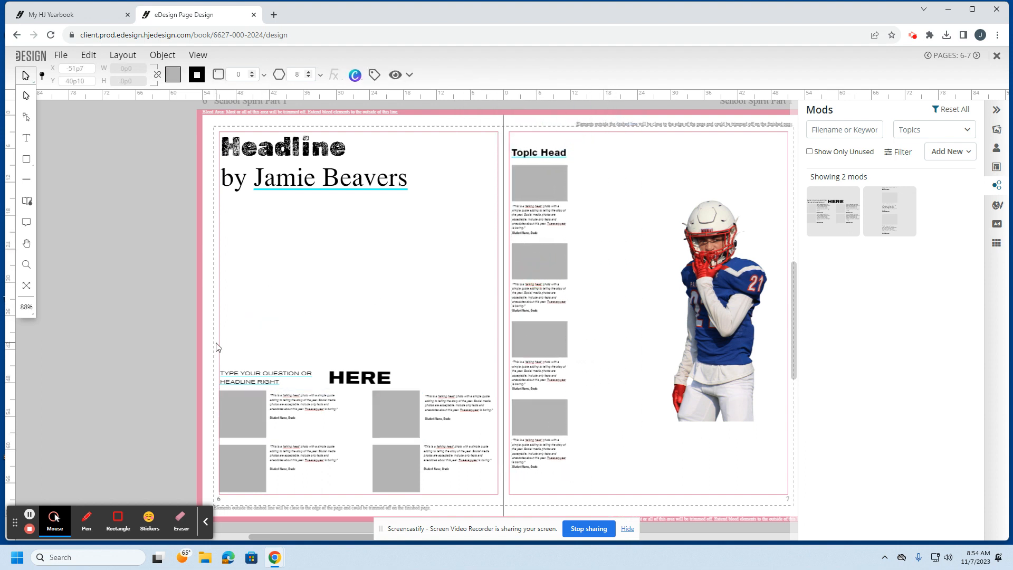
pyautogui.moveTo(218, 344); pyautogui.dragTo(501, 509)
pyautogui.hotkey('ctrl', 'g')
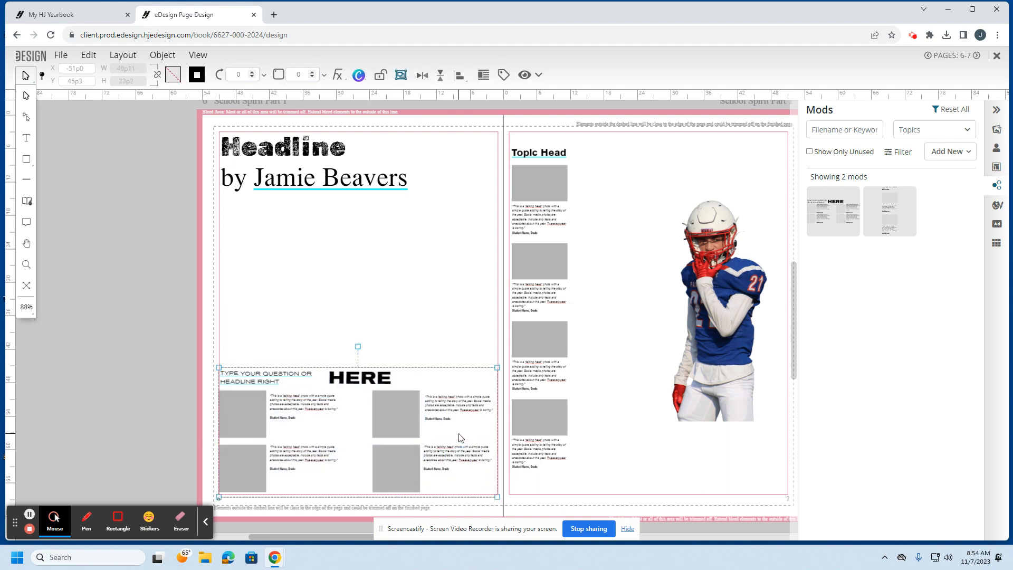
pyautogui.click(437, 316)
# Step: Raise the Topic Head column near the top of page 7 and lock it in place
pyautogui.click(521, 251)
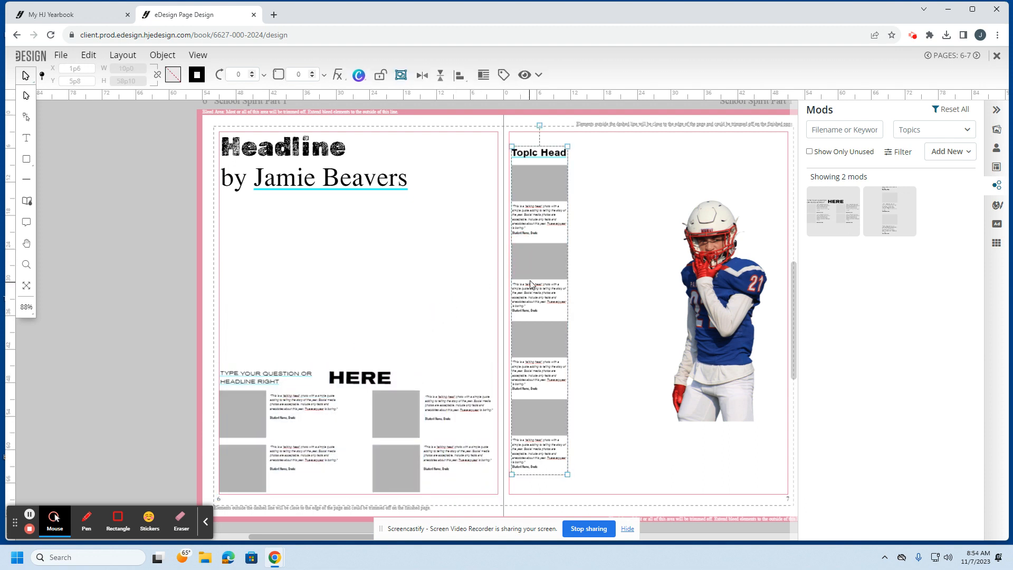
pyautogui.moveTo(530, 283); pyautogui.dragTo(525, 256)
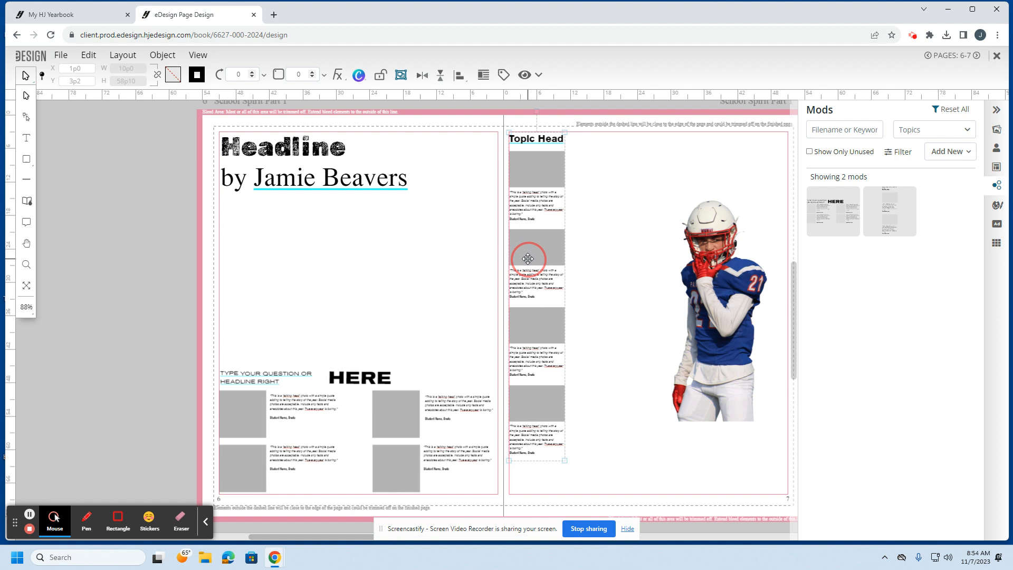
pyautogui.click(587, 305)
pyautogui.click(546, 311)
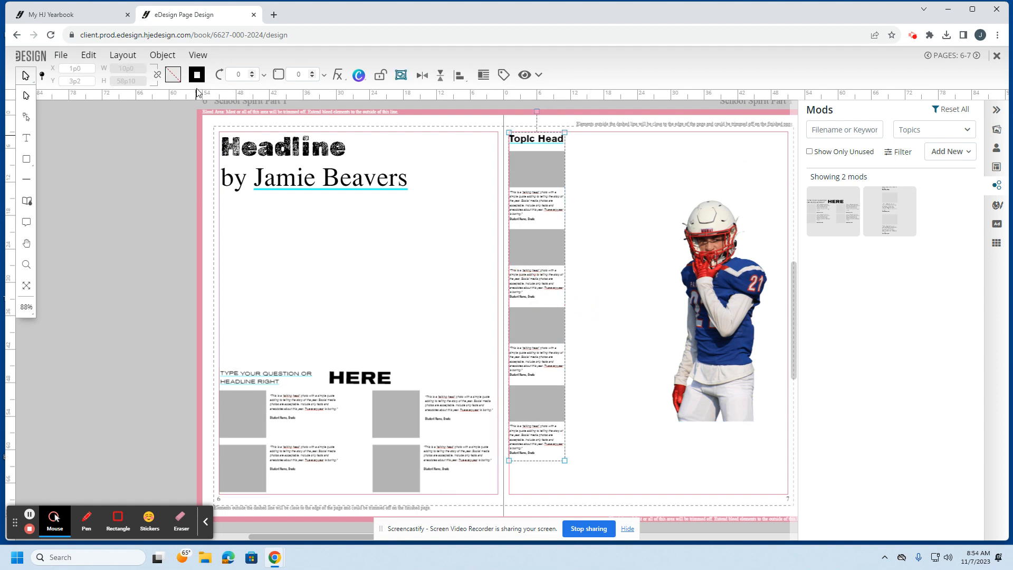
pyautogui.click(162, 55)
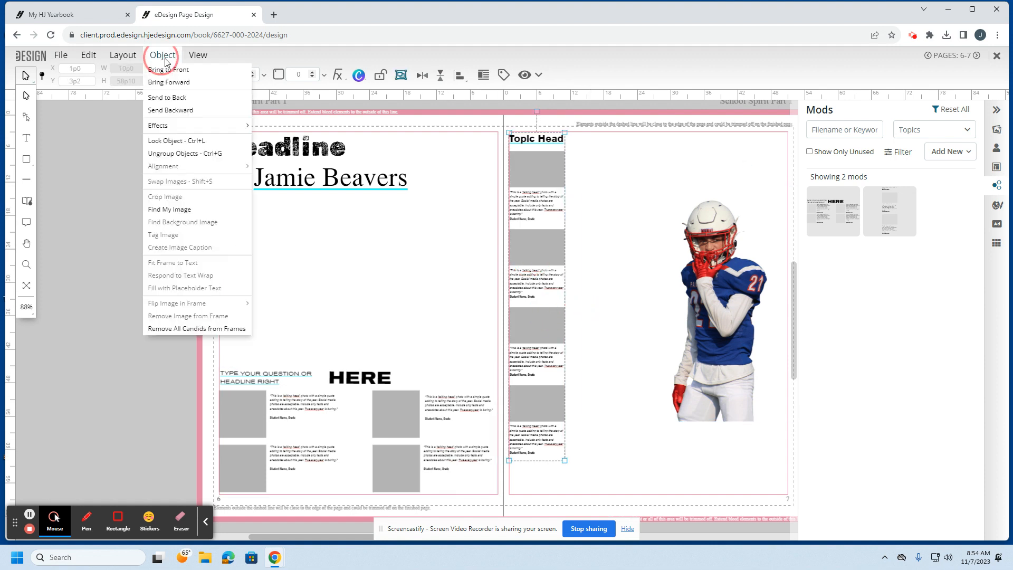
pyautogui.click(176, 140)
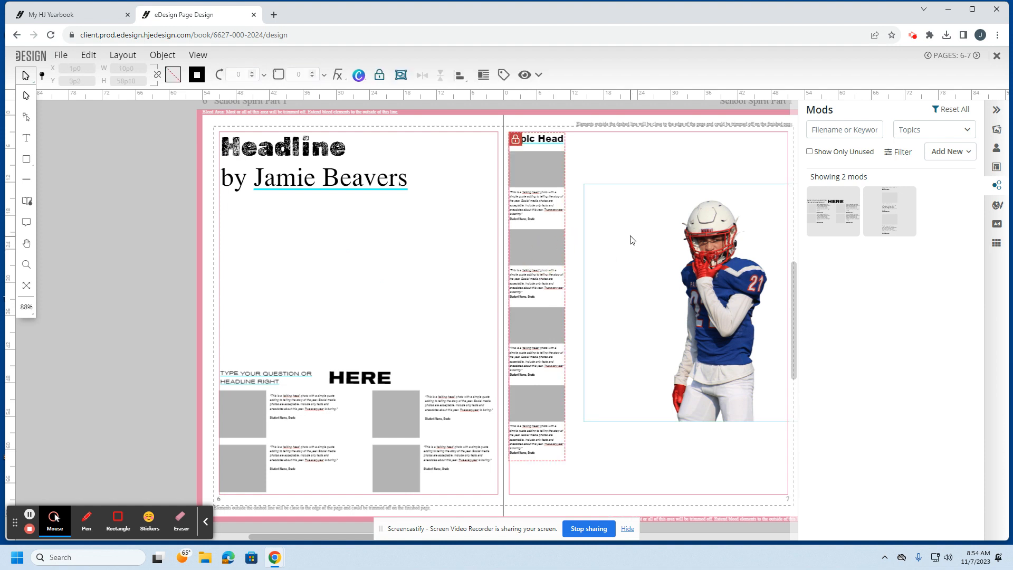
pyautogui.moveTo(631, 240); pyautogui.dragTo(626, 241)
pyautogui.click(543, 246)
pyautogui.click(448, 268)
pyautogui.click(532, 234)
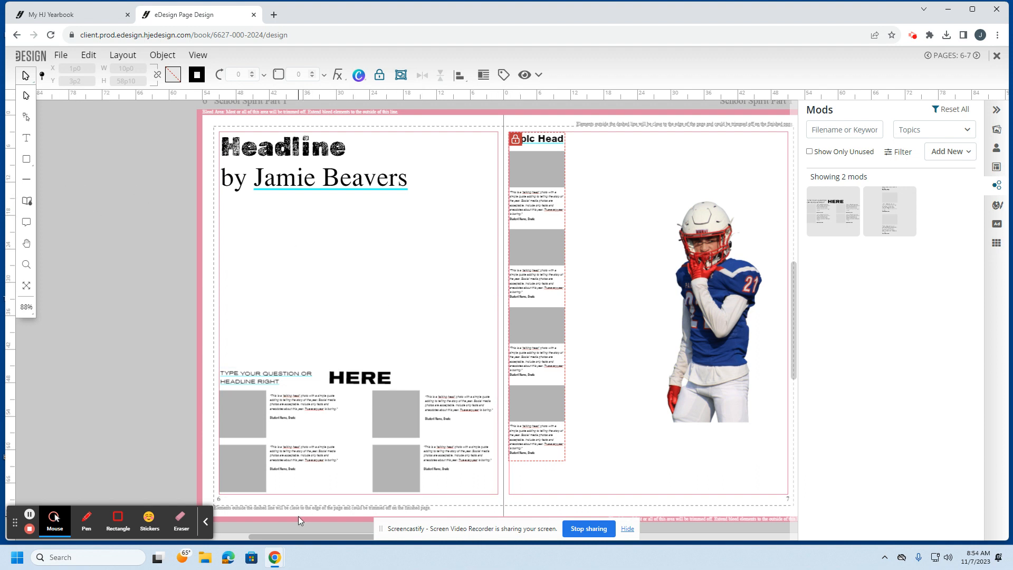
# Step: Zoom in to inspect the quotes, then fit the whole spread to the window
pyautogui.moveTo(288, 536); pyautogui.dragTo(306, 534)
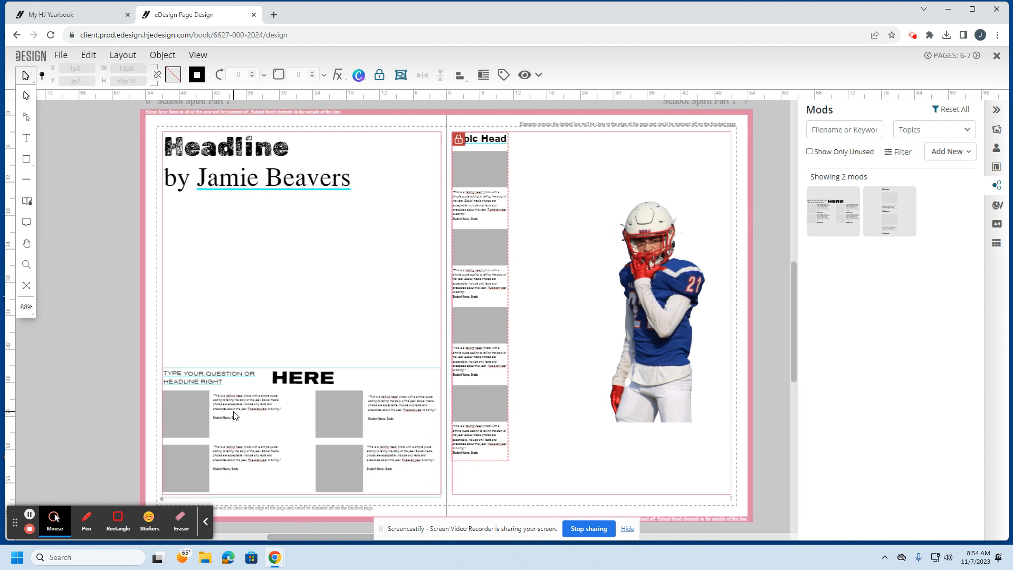
pyautogui.hotkey('ctrl', '+')
pyautogui.hotkey('ctrl', '+')
pyautogui.hotkey('ctrl', '+')
pyautogui.hotkey('ctrl', '+')
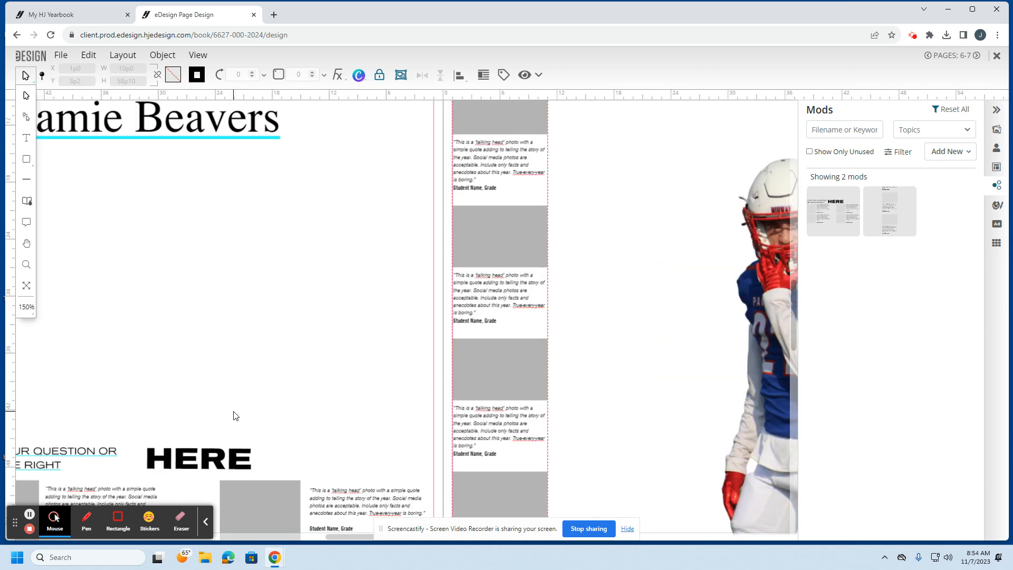
pyautogui.hotkey('ctrl', '-')
pyautogui.hotkey('ctrl', '-')
pyautogui.hotkey('ctrl', '-')
pyautogui.hotkey('ctrl', '-')
pyautogui.hotkey('ctrl', '-')
pyautogui.hotkey('ctrl', '-')
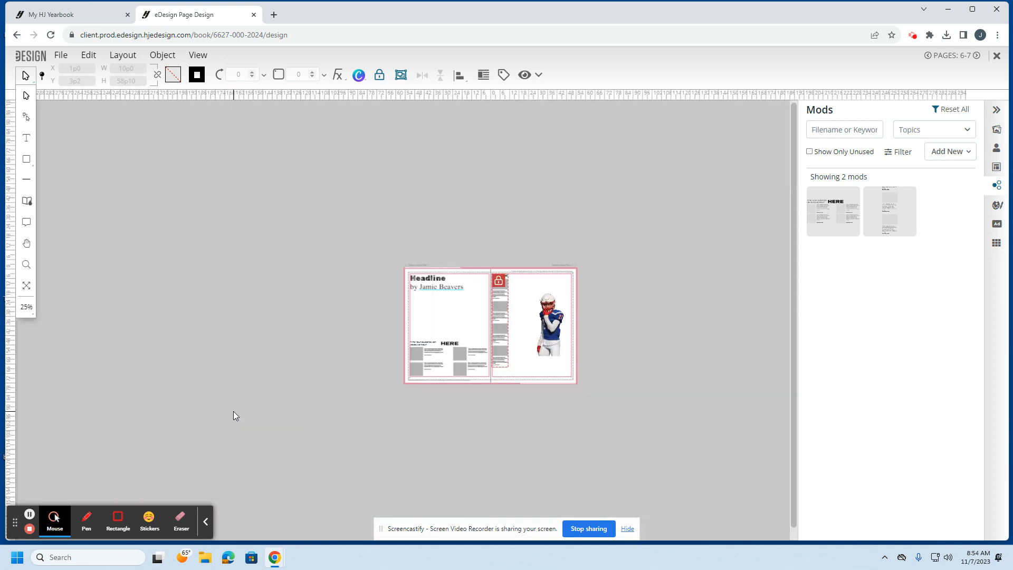
pyautogui.hotkey('ctrl', '0')
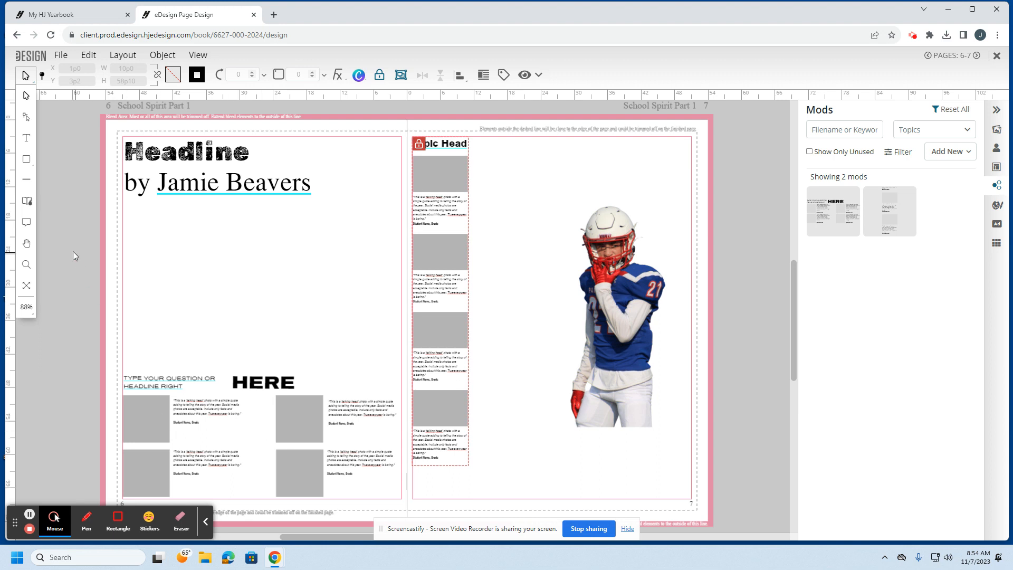
pyautogui.click(27, 159)
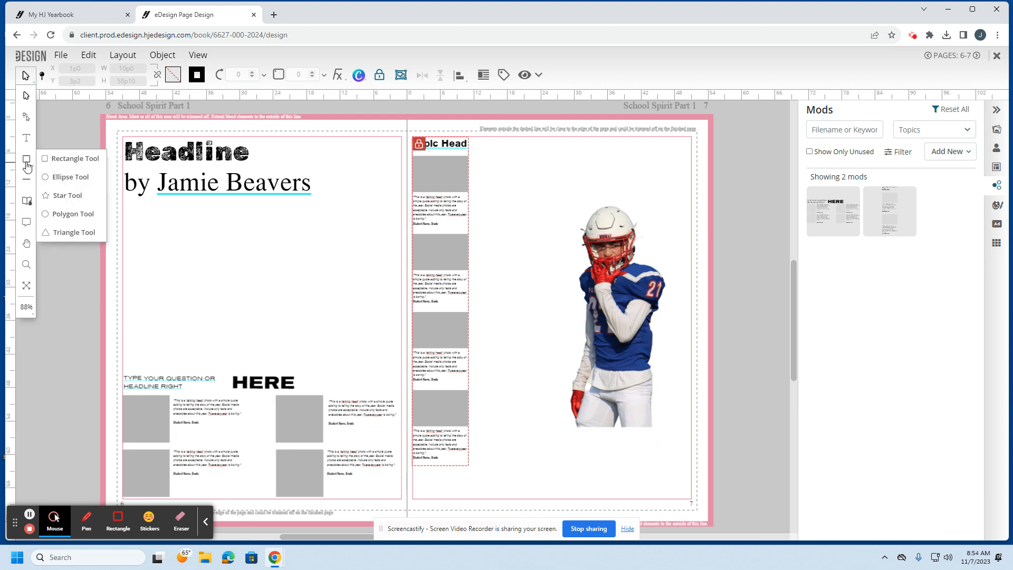
# Step: Draw a rectangle frame covering the entire spread out to the bleed
pyautogui.click(64, 159)
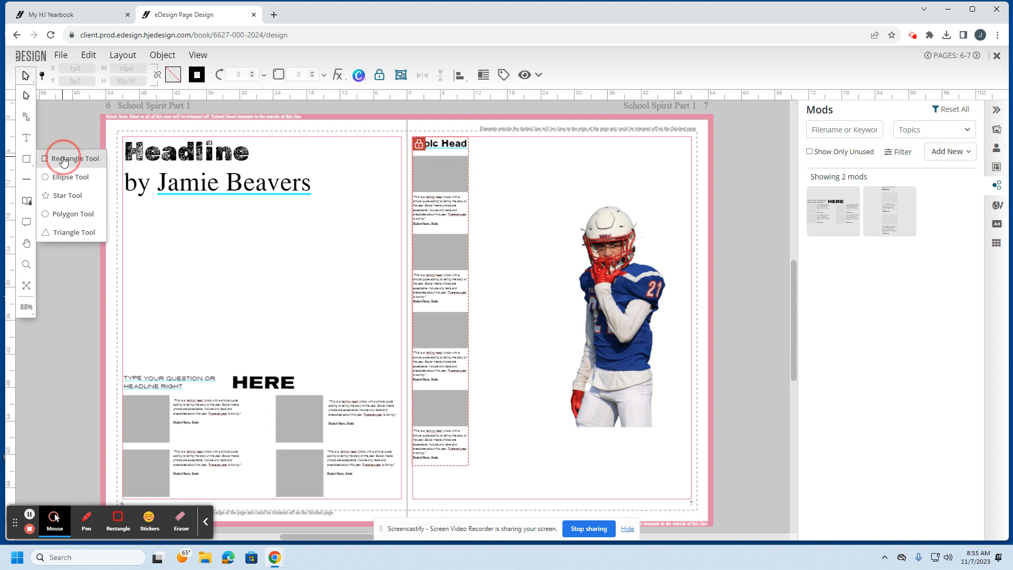
pyautogui.click(106, 123)
pyautogui.moveTo(106, 122); pyautogui.dragTo(720, 534)
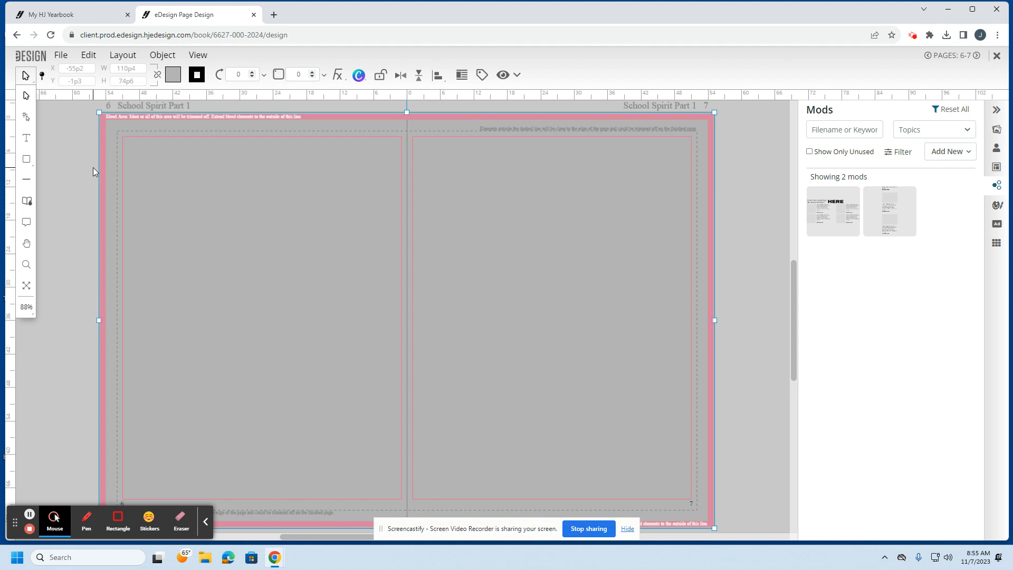
# Step: Fill the full-spread frame with the pink-shirted dancers gym photo from Candids
pyautogui.click(997, 129)
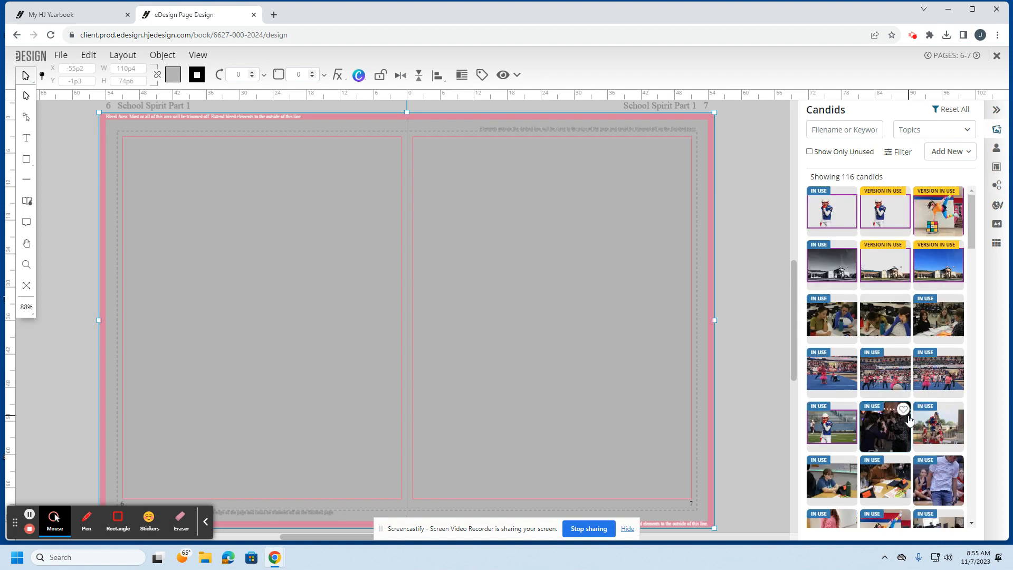
pyautogui.scroll(-1, 908, 419)
pyautogui.scroll(-3, 908, 420)
pyautogui.scroll(4, 929, 391)
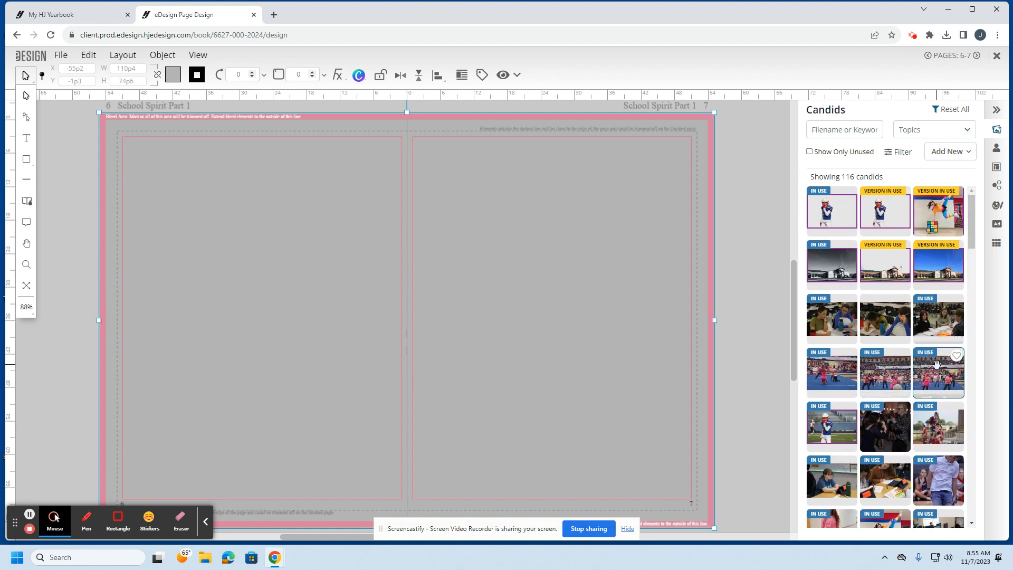
pyautogui.moveTo(941, 367); pyautogui.dragTo(340, 366)
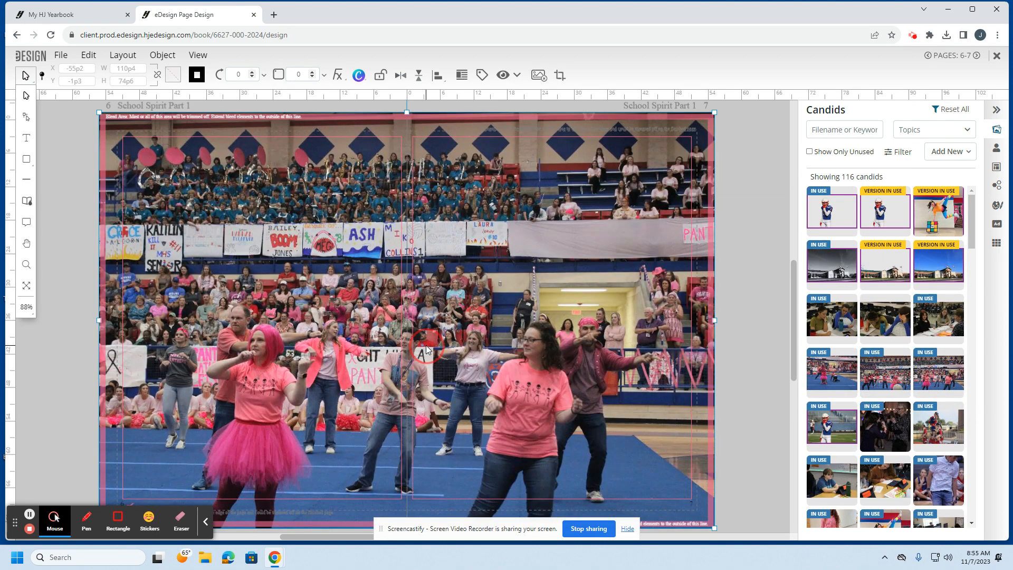
# Step: Send the full-spread gym photo to the back, behind all other elements
pyautogui.click(427, 344)
pyautogui.click(163, 55)
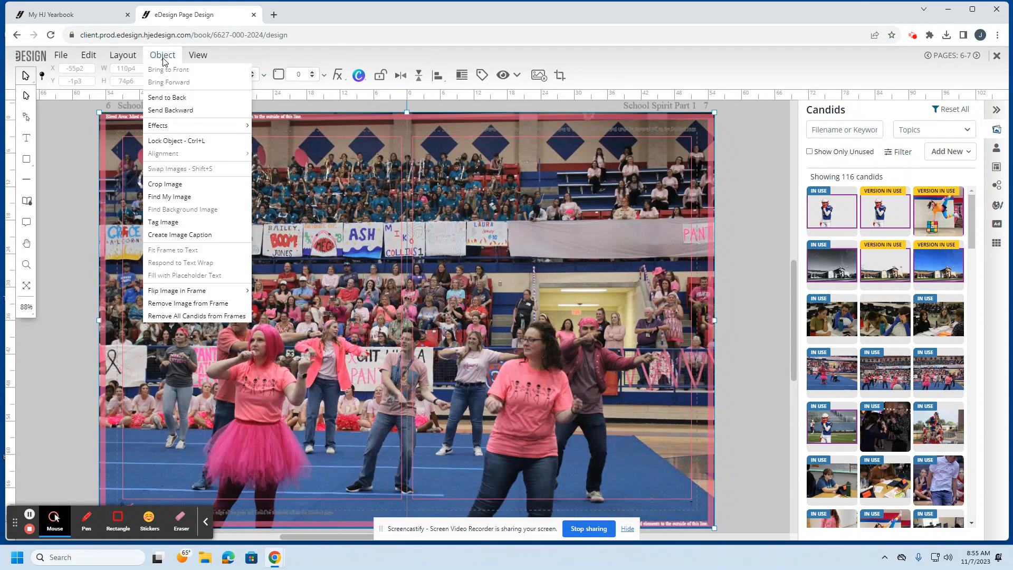
pyautogui.click(174, 98)
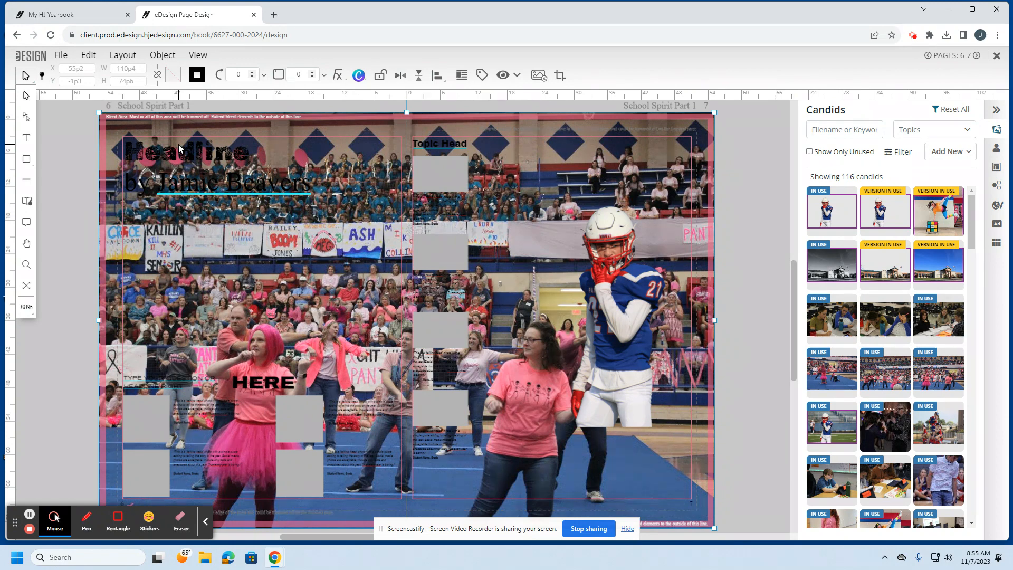
# Step: Fade the gym photo's transparency to about 30% opacity
pyautogui.click(167, 57)
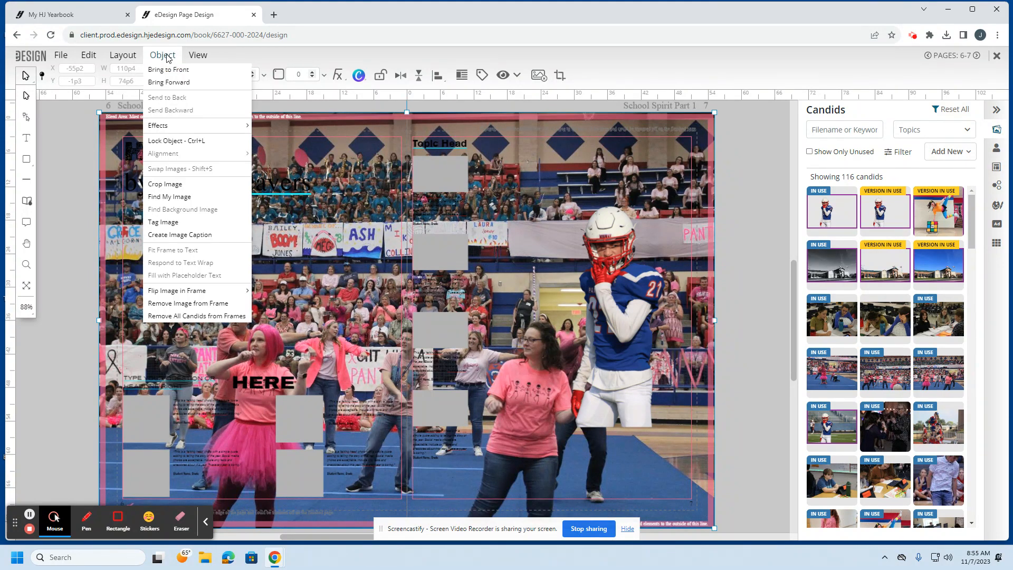
pyautogui.moveTo(176, 125)
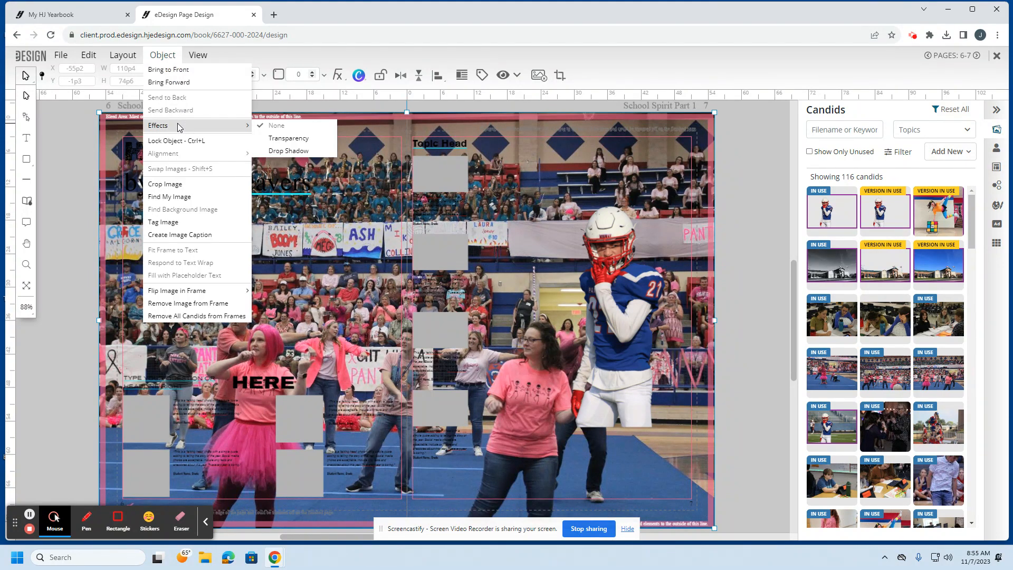
pyautogui.click(294, 138)
pyautogui.moveTo(455, 165); pyautogui.dragTo(388, 165)
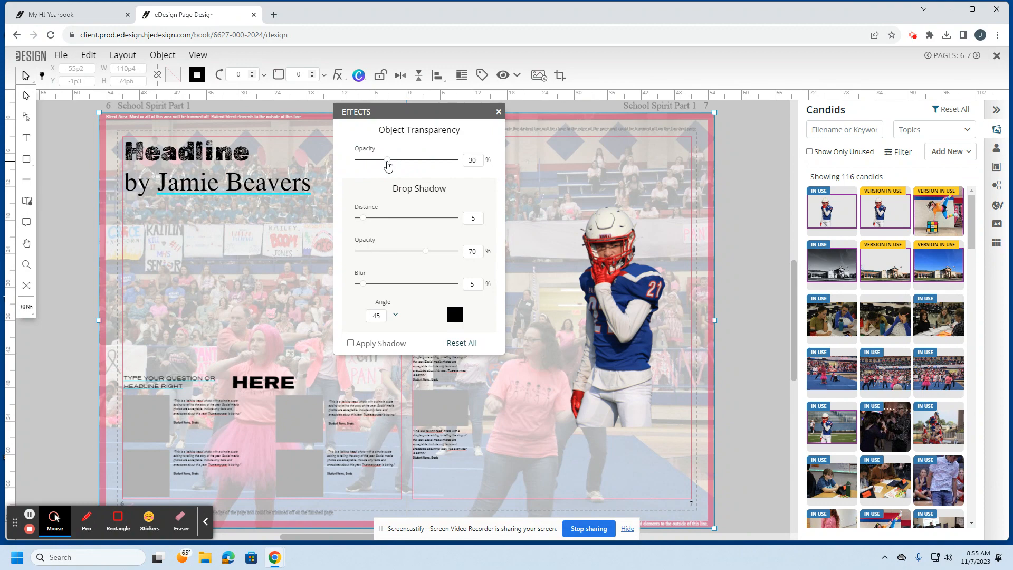
pyautogui.moveTo(388, 165); pyautogui.dragTo(397, 165)
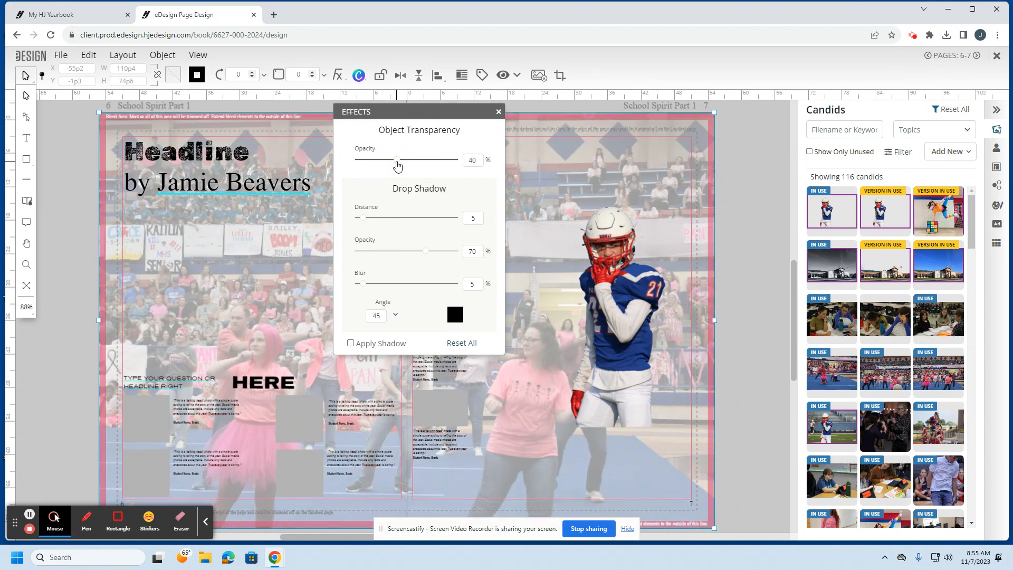
pyautogui.moveTo(397, 165); pyautogui.dragTo(387, 165)
pyautogui.click(728, 232)
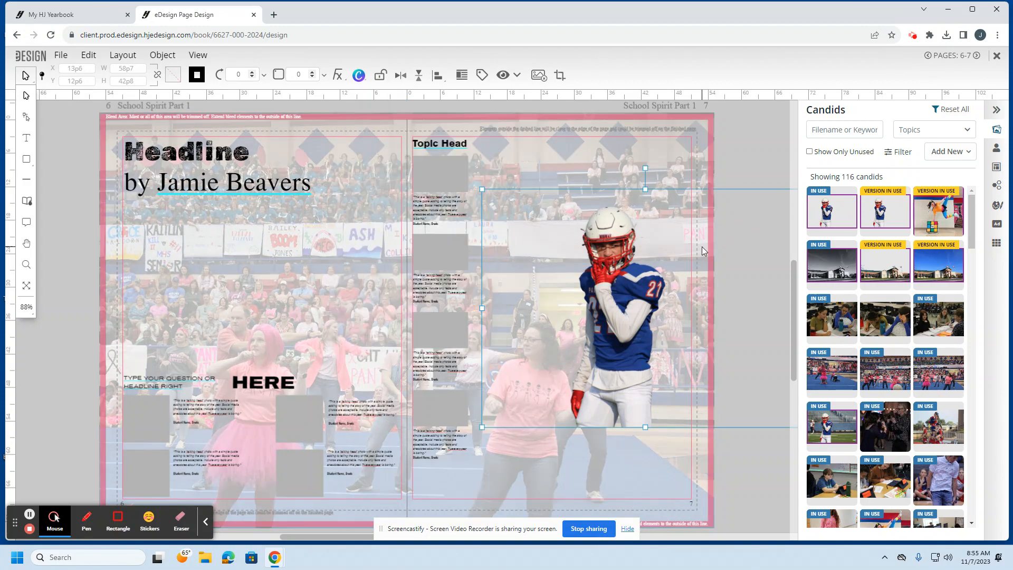